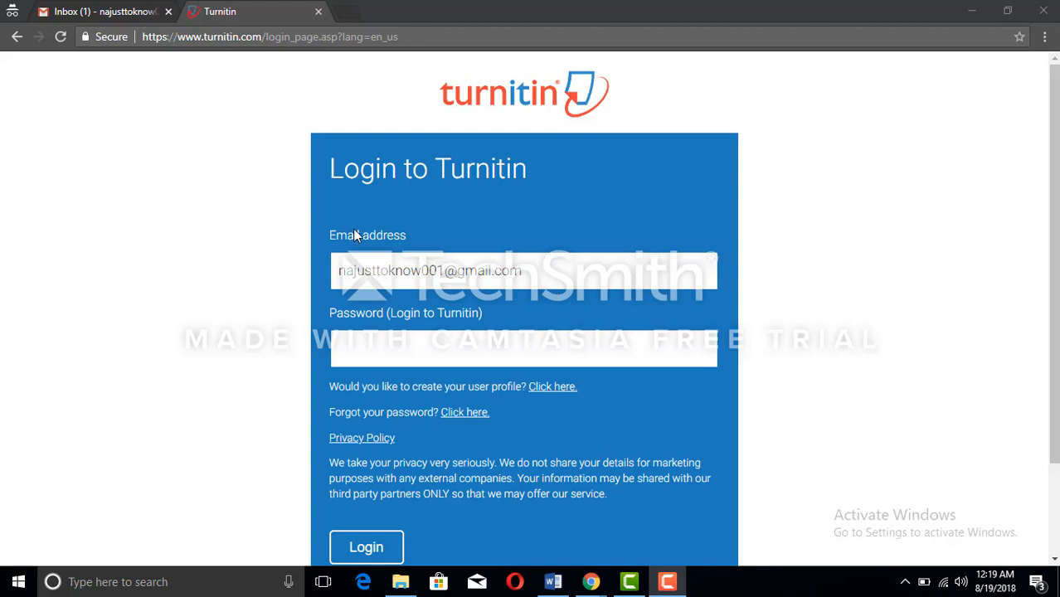
- Sign in to the Turnitin student account with email and password
click(546, 272)
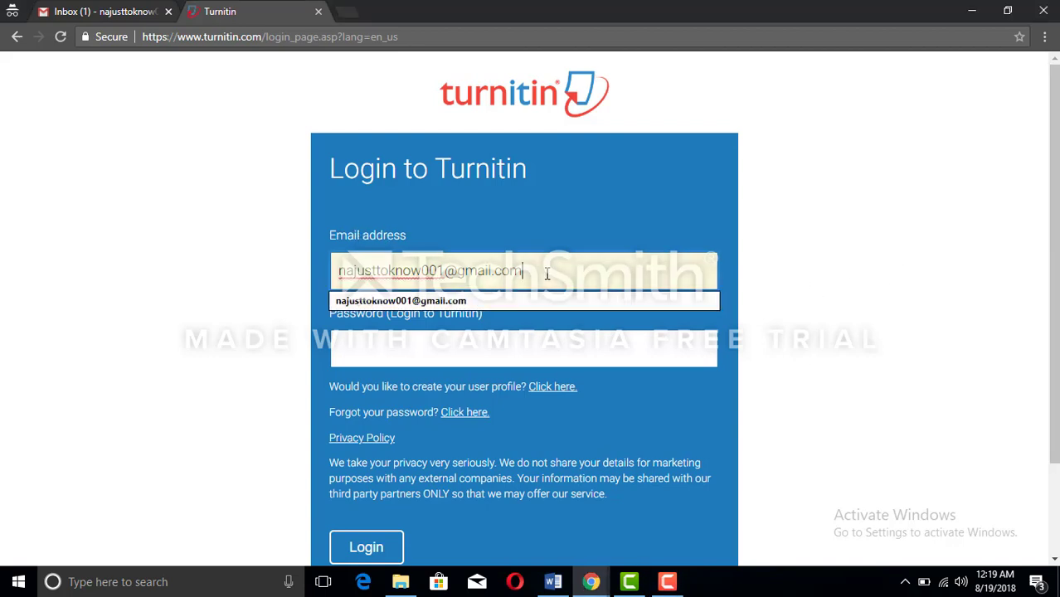
click(521, 336)
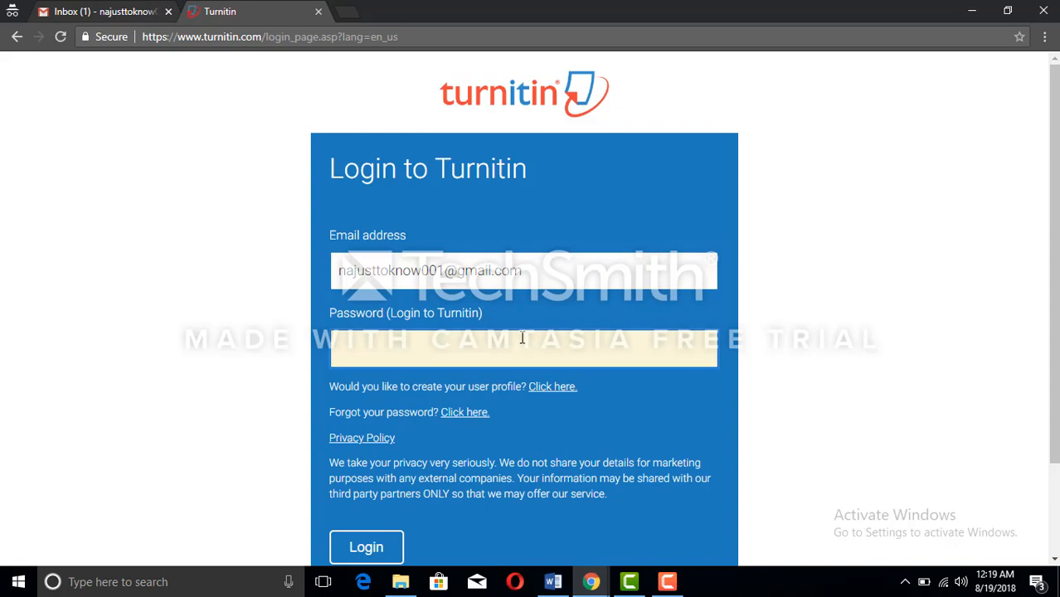
text(••••••••)
click(390, 545)
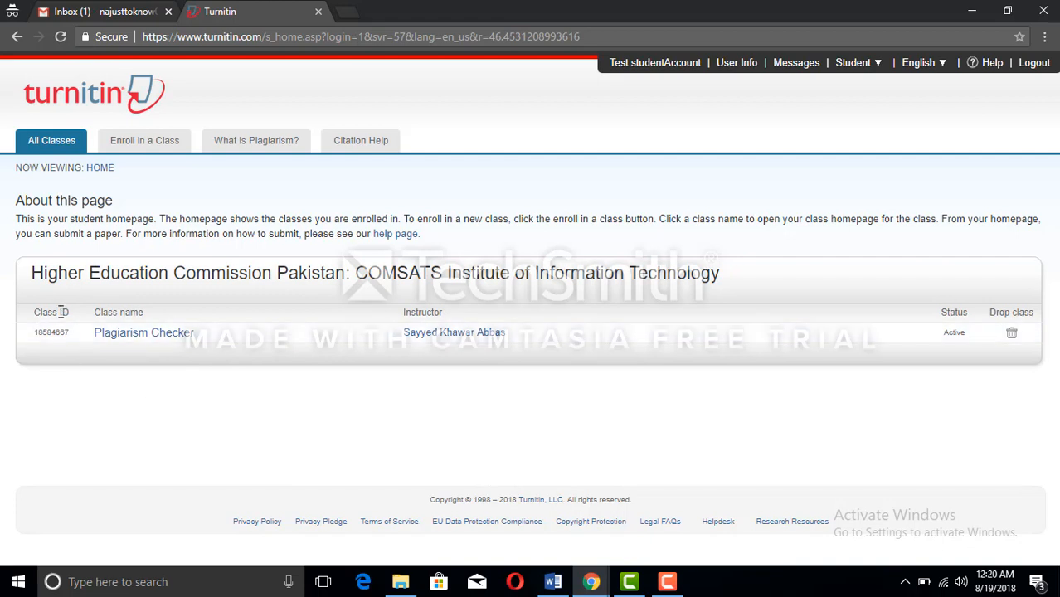
drag(144, 312, 93, 311)
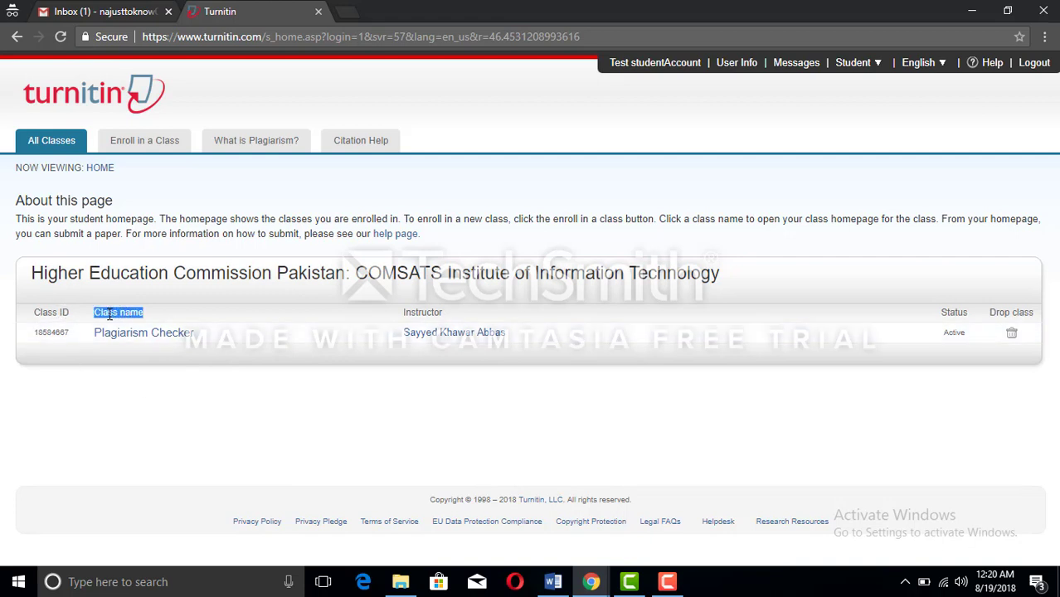
click(456, 319)
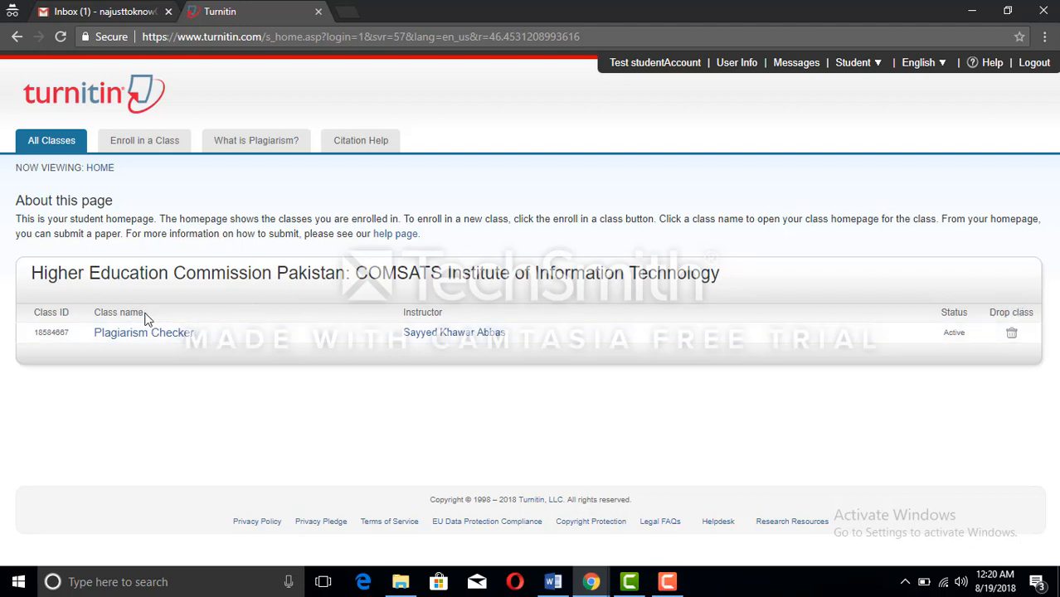
drag(145, 313, 101, 314)
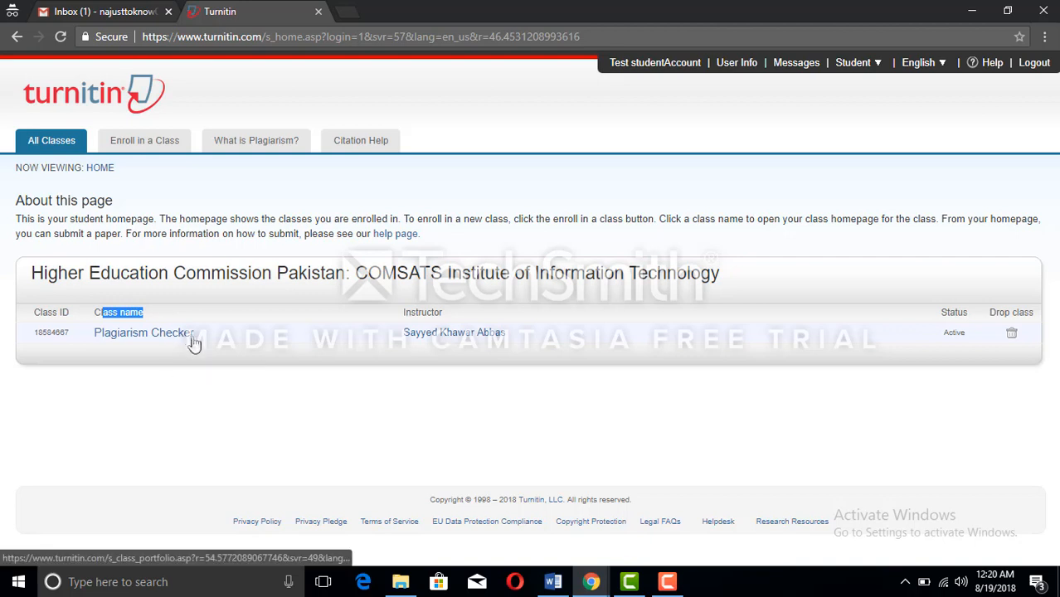
click(197, 384)
- Enter the Plagiarism Checker class and view its Assignment Inbox
click(157, 336)
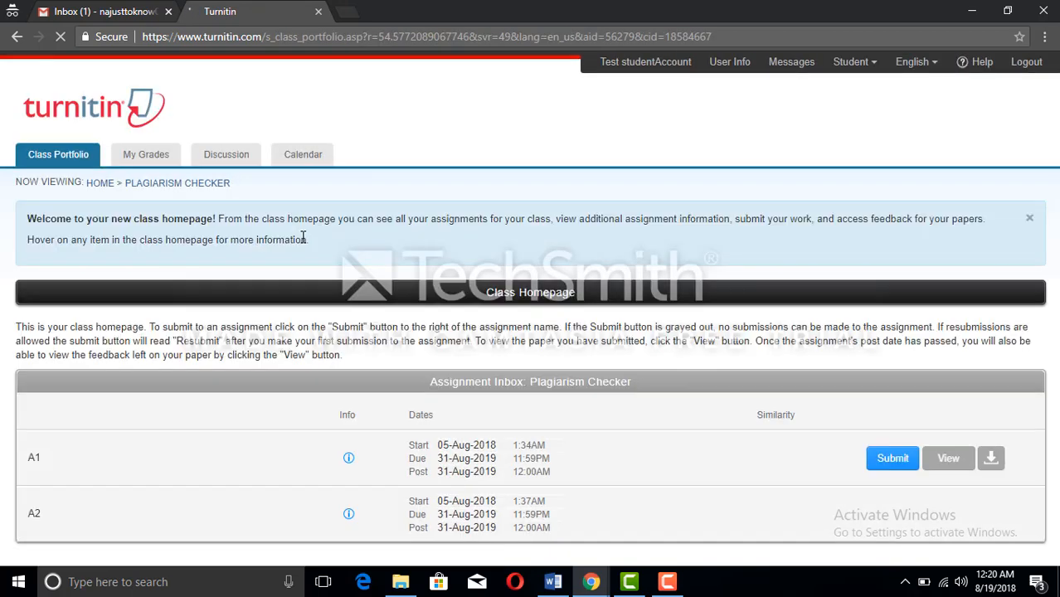
drag(1053, 124, 1053, 162)
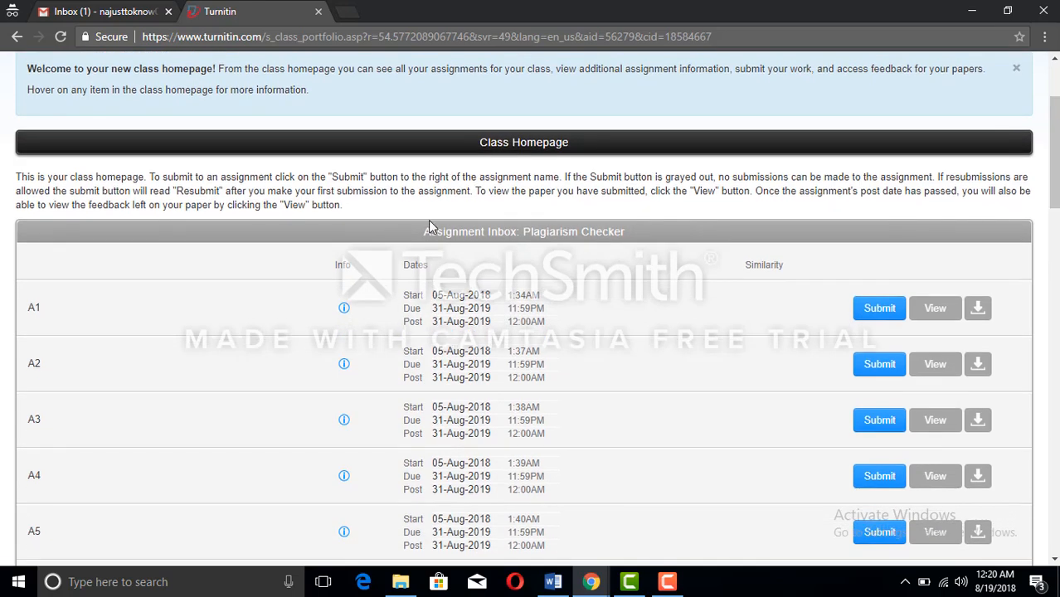
drag(424, 231, 631, 236)
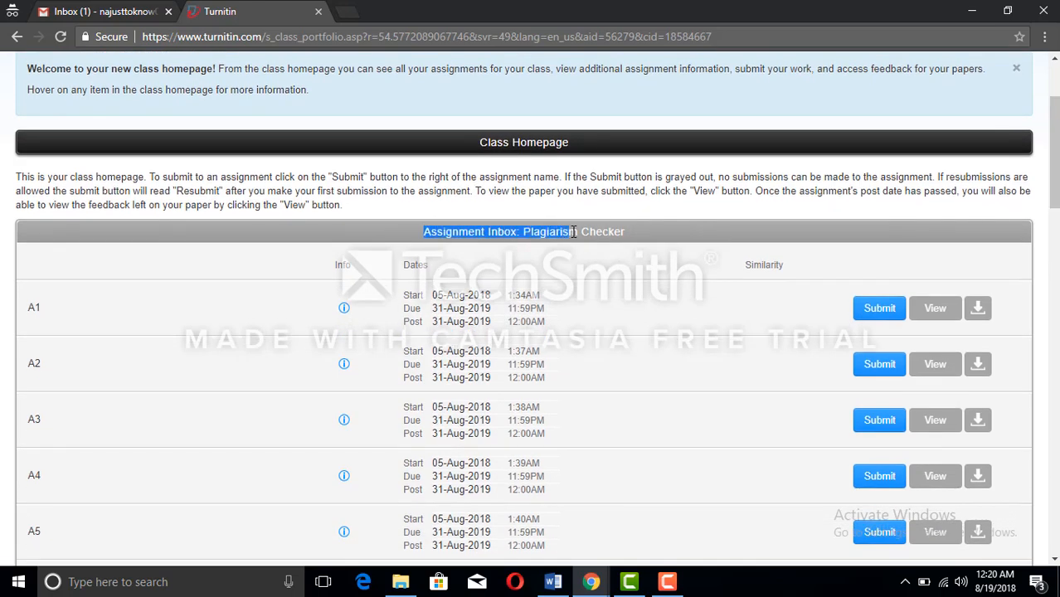
click(640, 231)
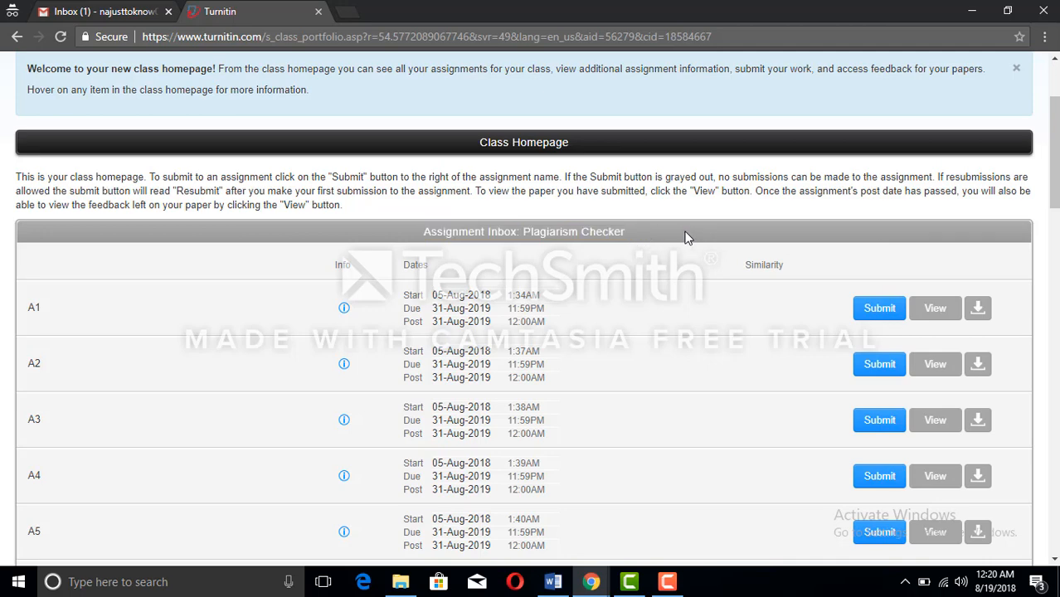
mouse_move(1053, 153)
mouse_down()
mouse_move(1053, 302)
mouse_move(1053, 153)
mouse_up()
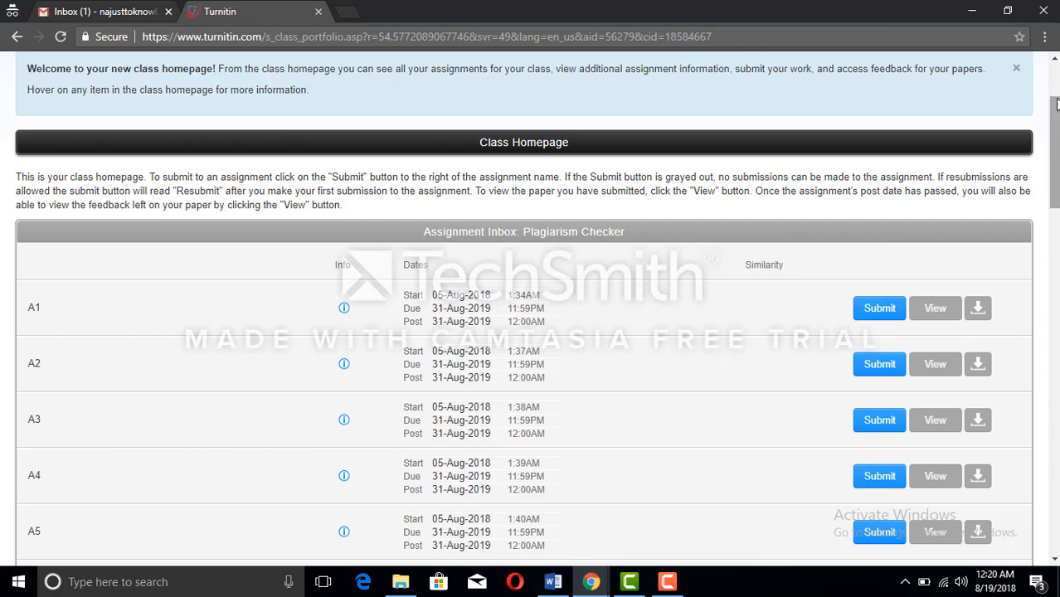
mouse_move(1053, 154)
mouse_down()
mouse_move(1053, 498)
mouse_move(1053, 125)
mouse_up()
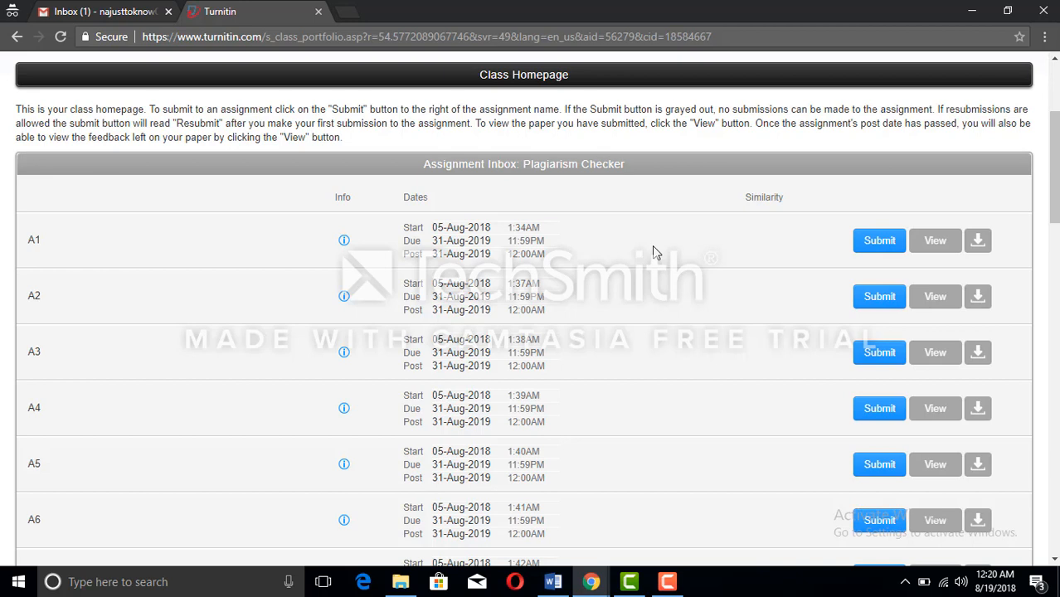
- Start a submission to assignment A1 and title it 'Test 1'
click(875, 247)
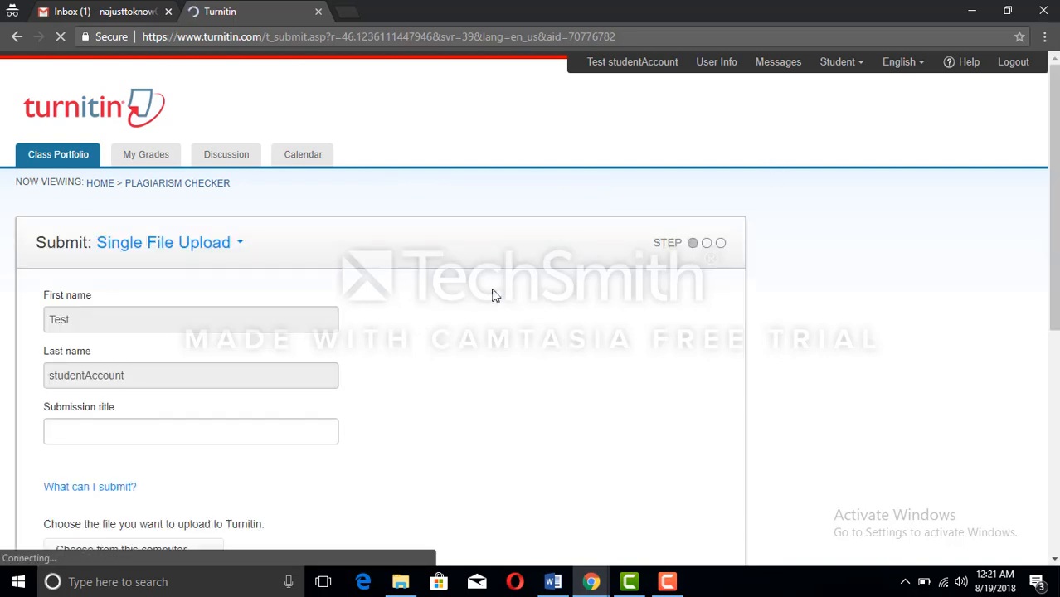
click(108, 428)
scroll(530, 325, down, 3)
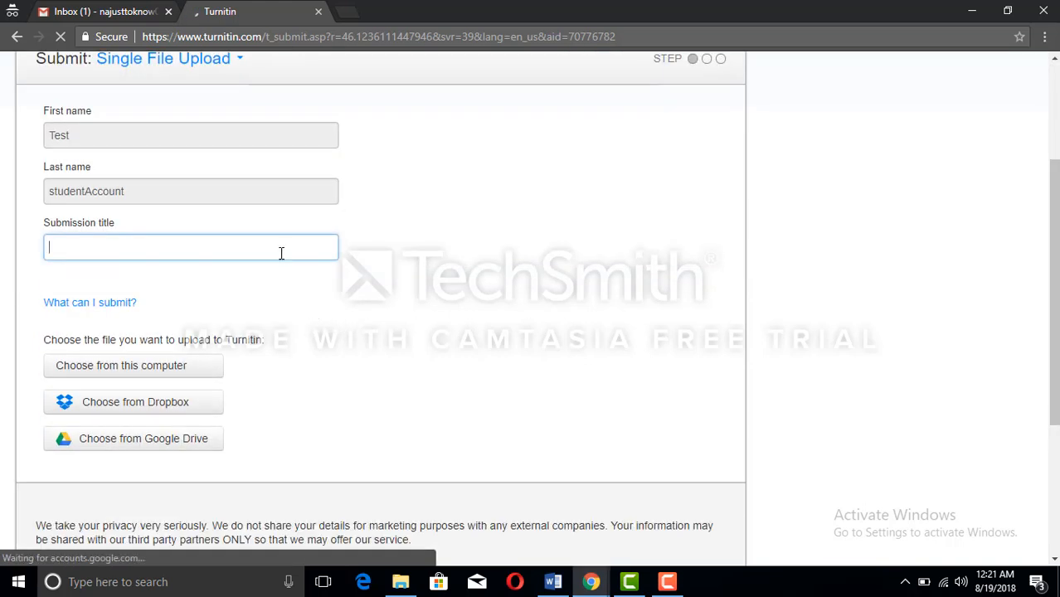
text(Test 1)
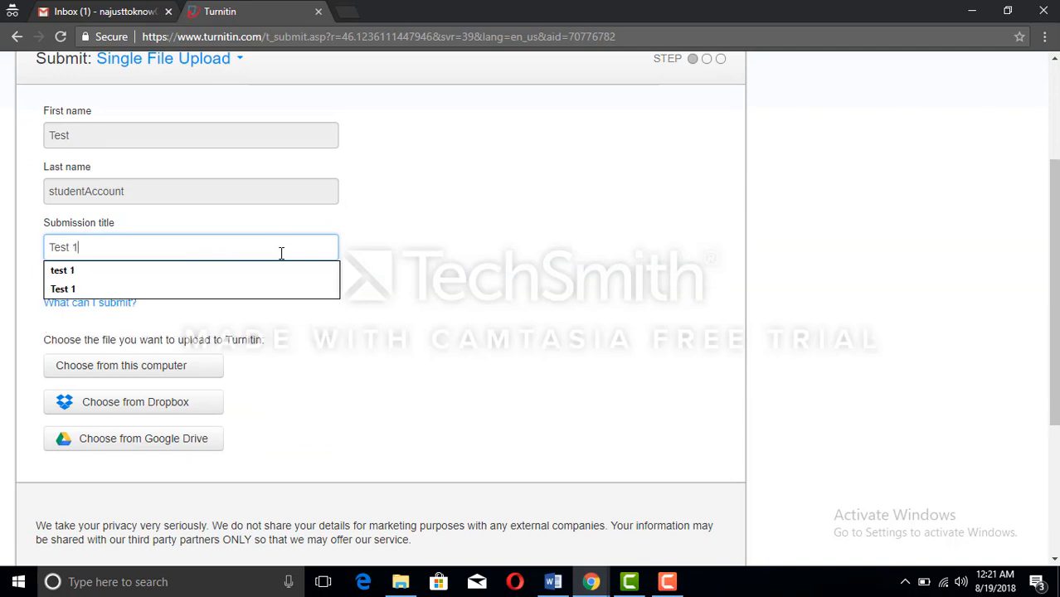
click(479, 246)
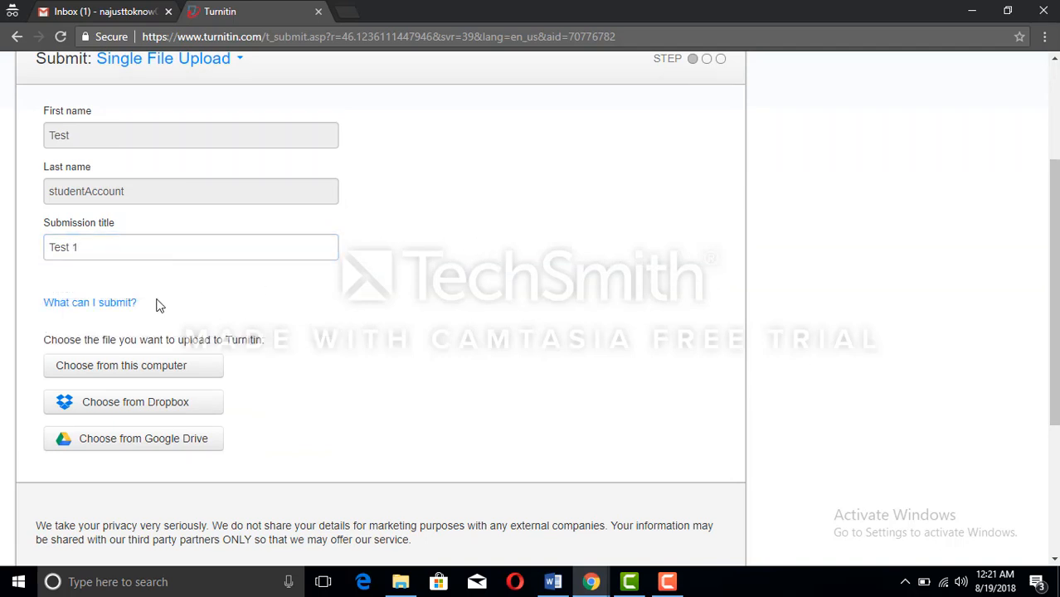
- Attach test 1.docx from the Documents folder as the paper to submit
click(135, 369)
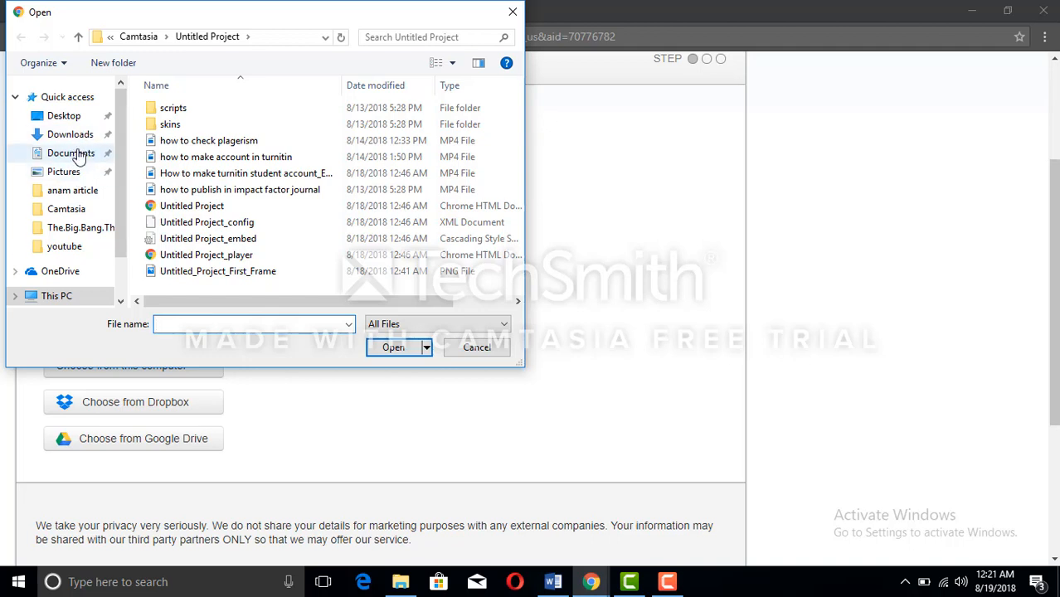
click(71, 153)
click(208, 189)
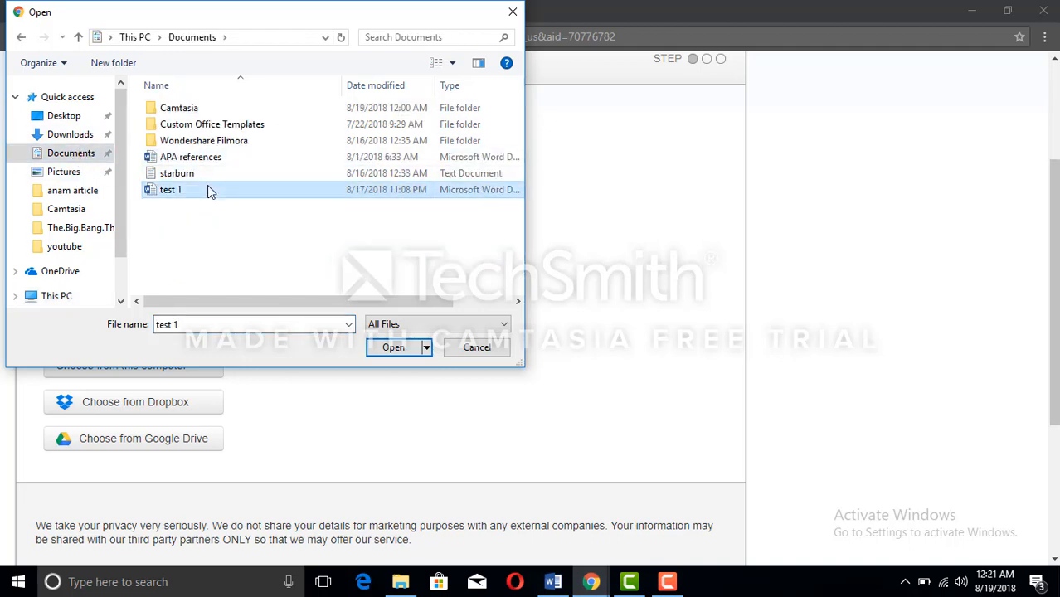
click(393, 346)
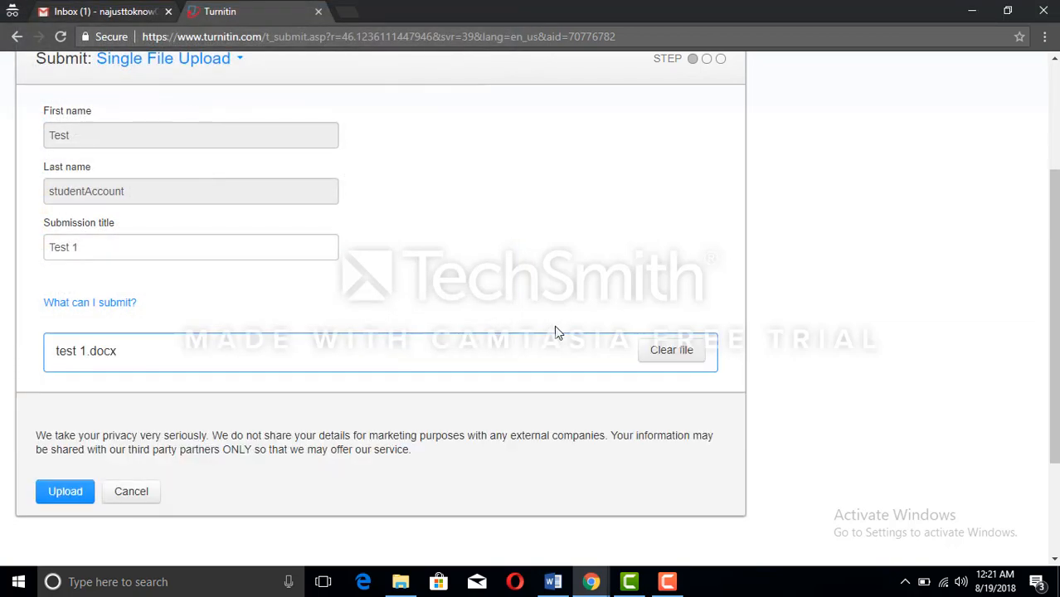
- Upload test 1.docx, review the author and title details, and confirm the submission
click(65, 490)
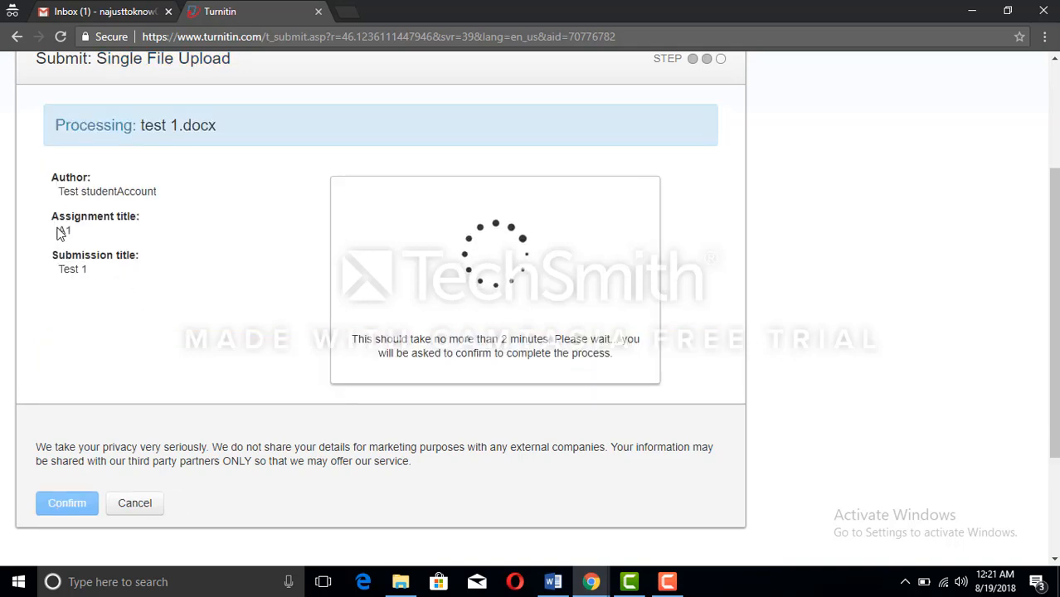
drag(58, 192, 170, 198)
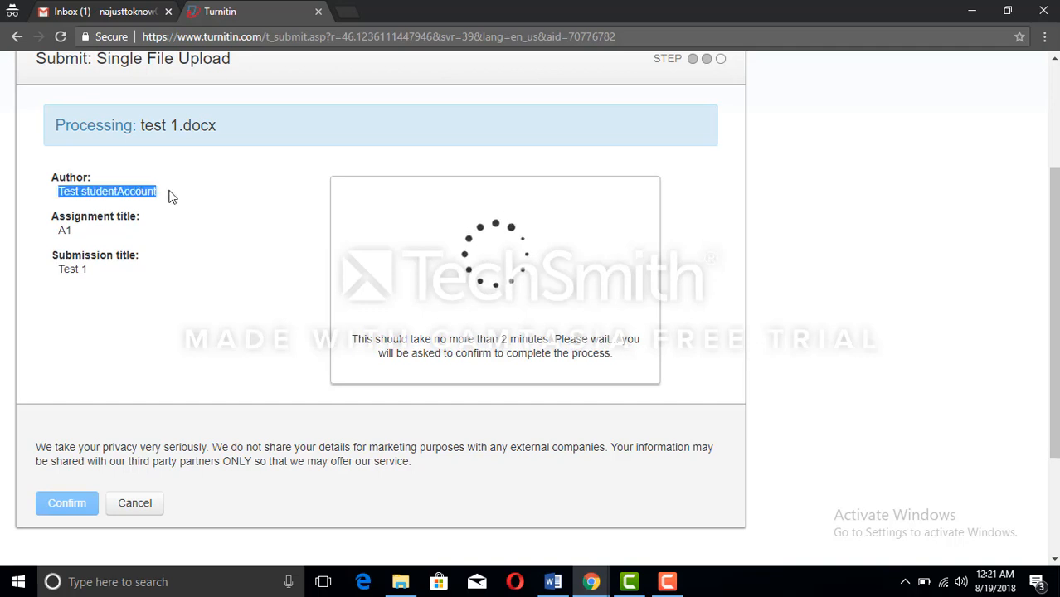
click(103, 241)
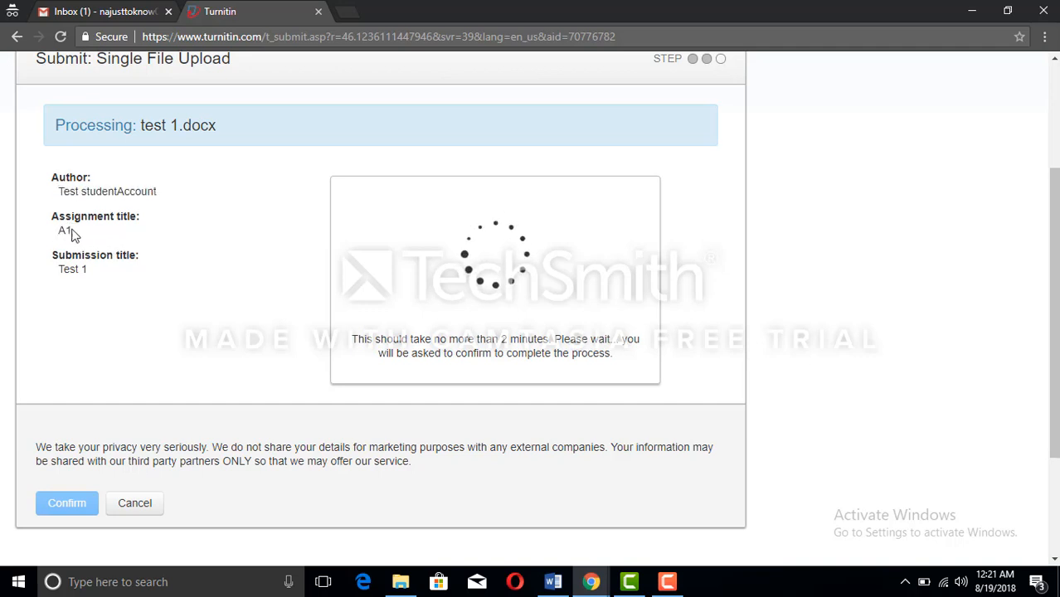
drag(70, 232, 58, 231)
drag(87, 269, 66, 269)
click(67, 346)
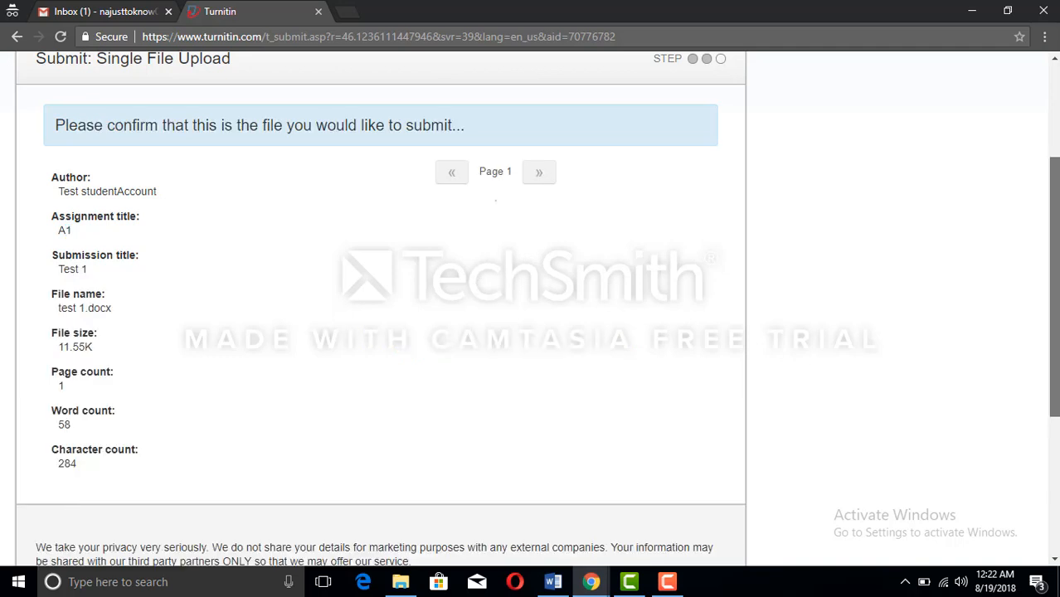
scroll(530, 332, down, 5)
click(71, 444)
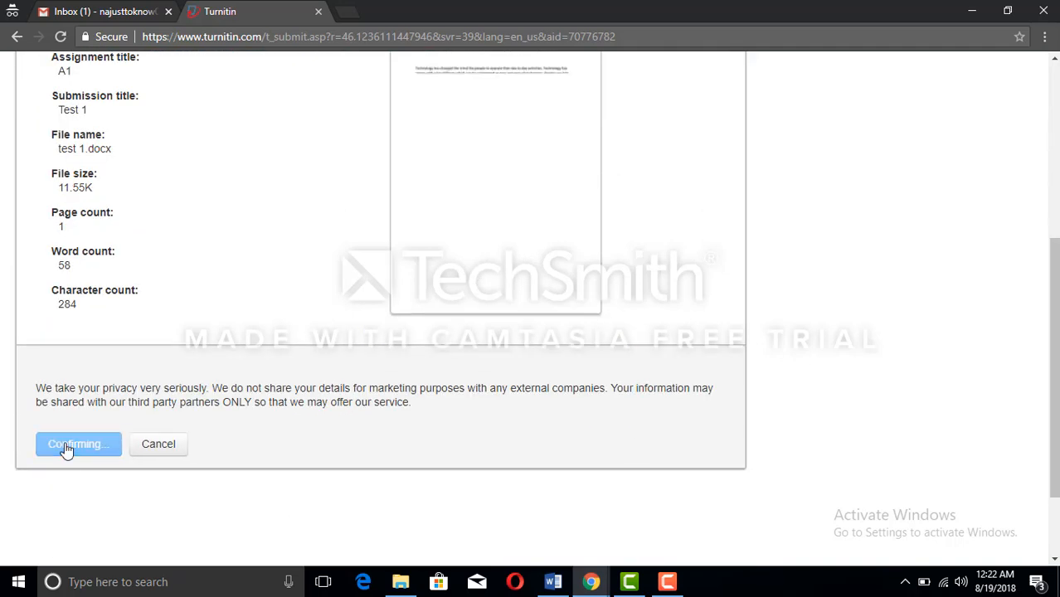
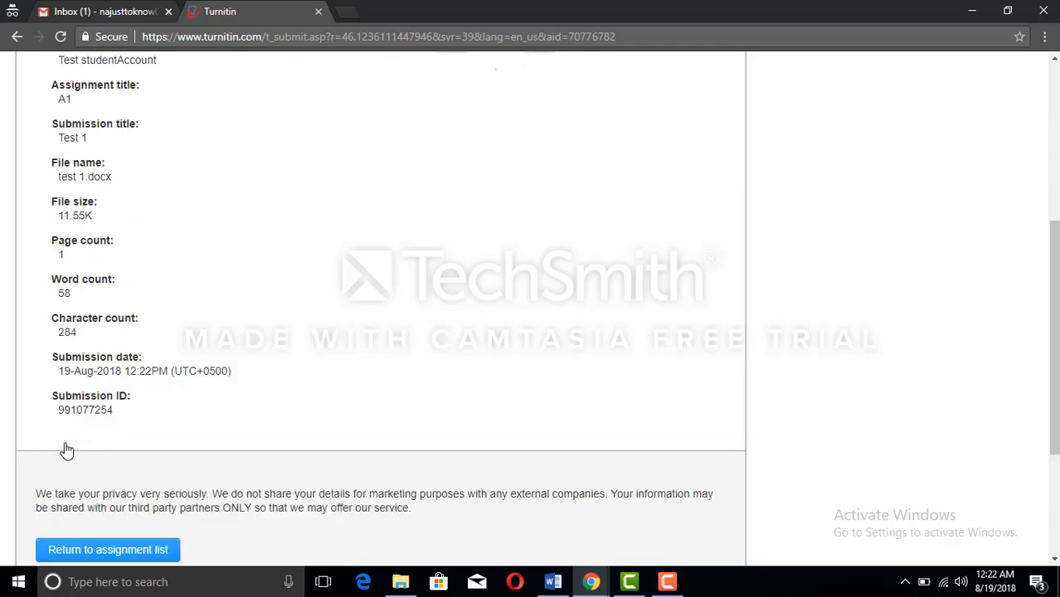
- Go back to the assignment list and refresh so A1's Processing similarity status updates
click(113, 550)
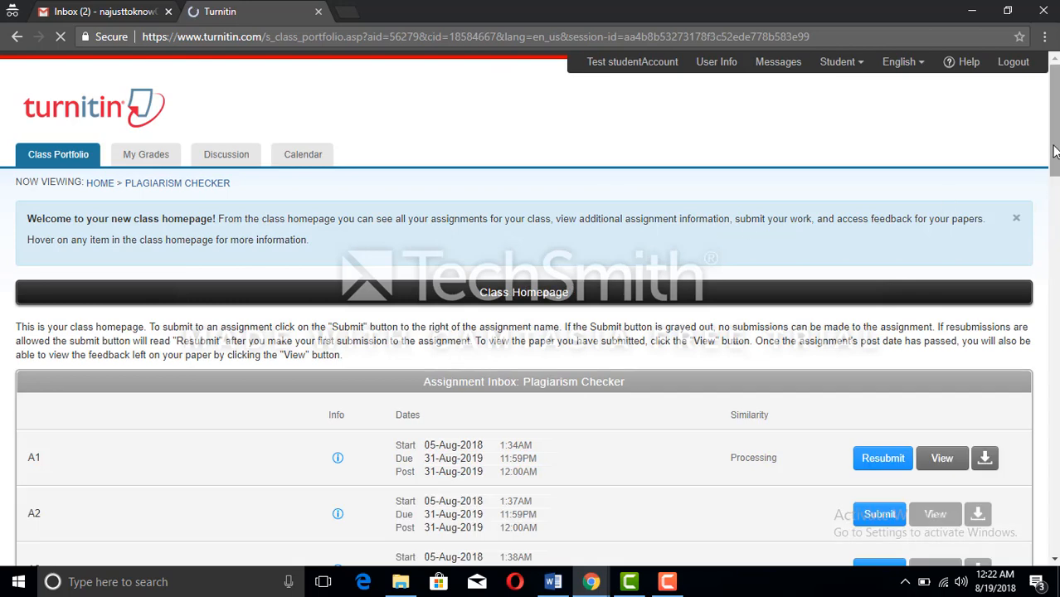
scroll(836, 253, down, 3)
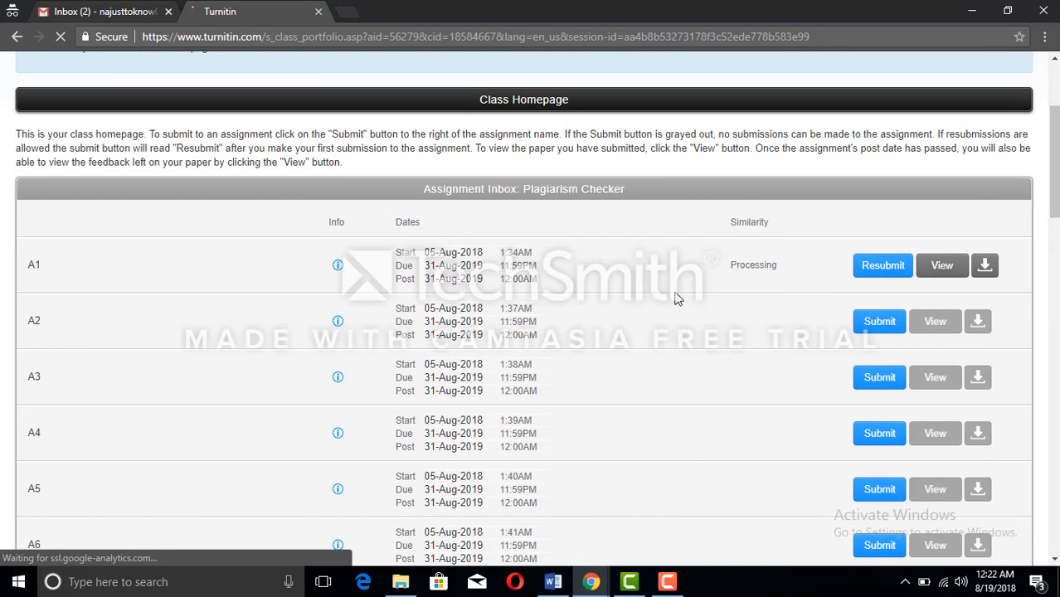
drag(729, 265, 781, 267)
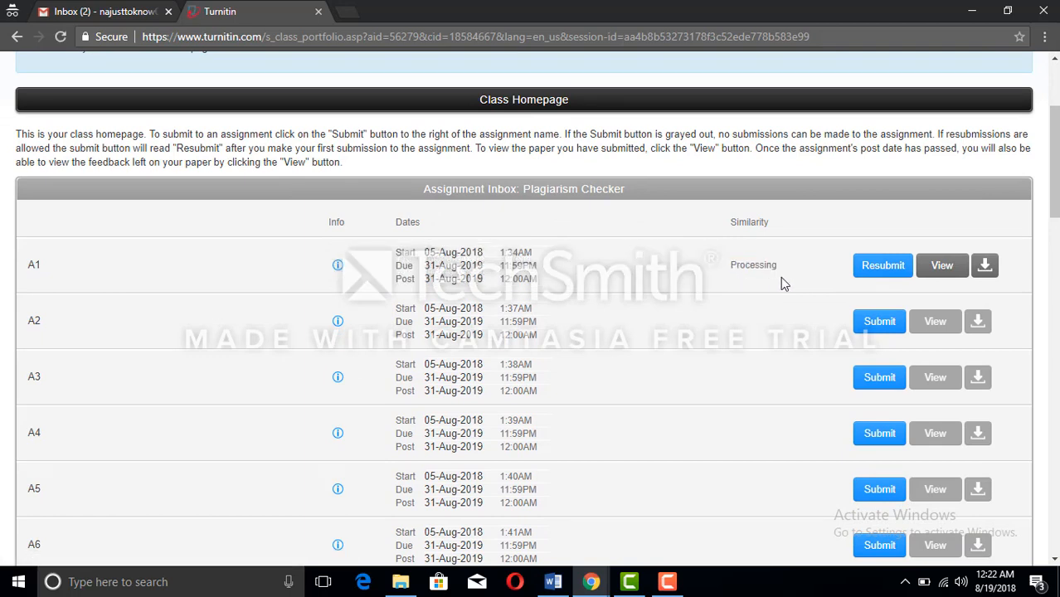
click(61, 37)
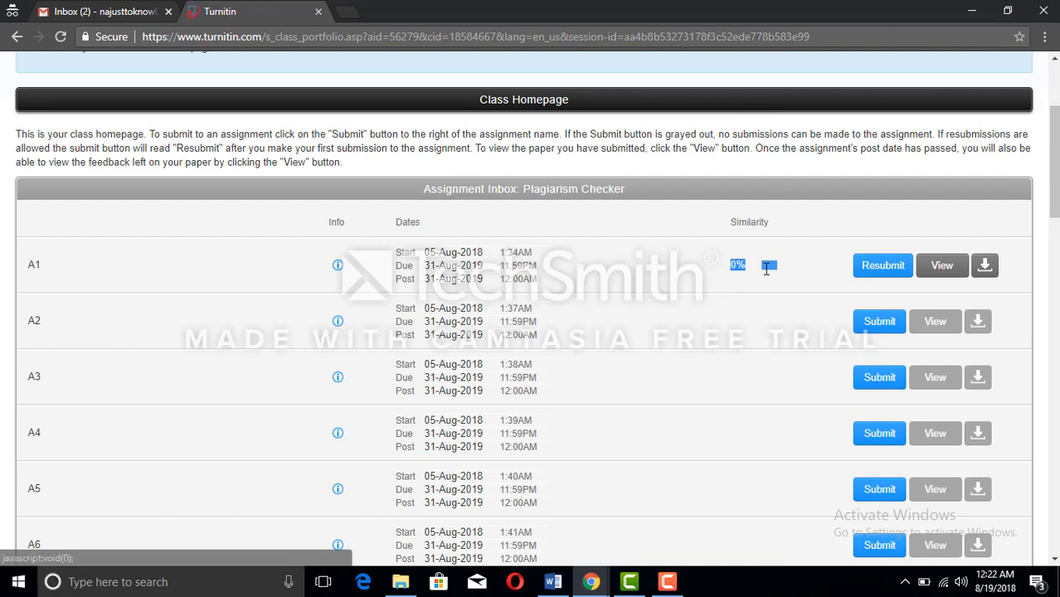
mouse_move(737, 281)
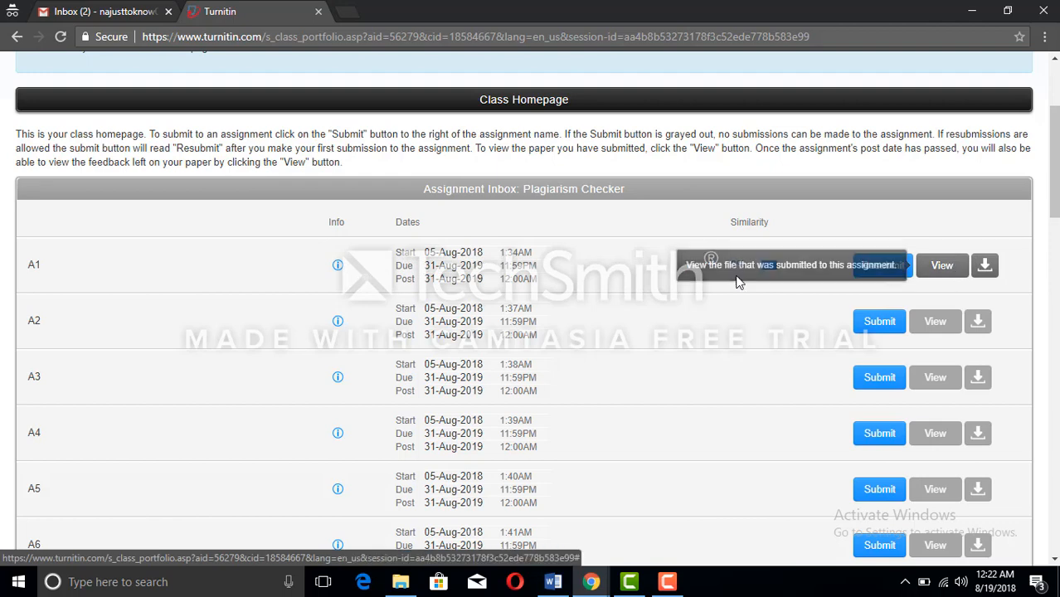
- View the submitted A1 paper 'Test 1' in Feedback Studio, maximized to full screen
click(942, 265)
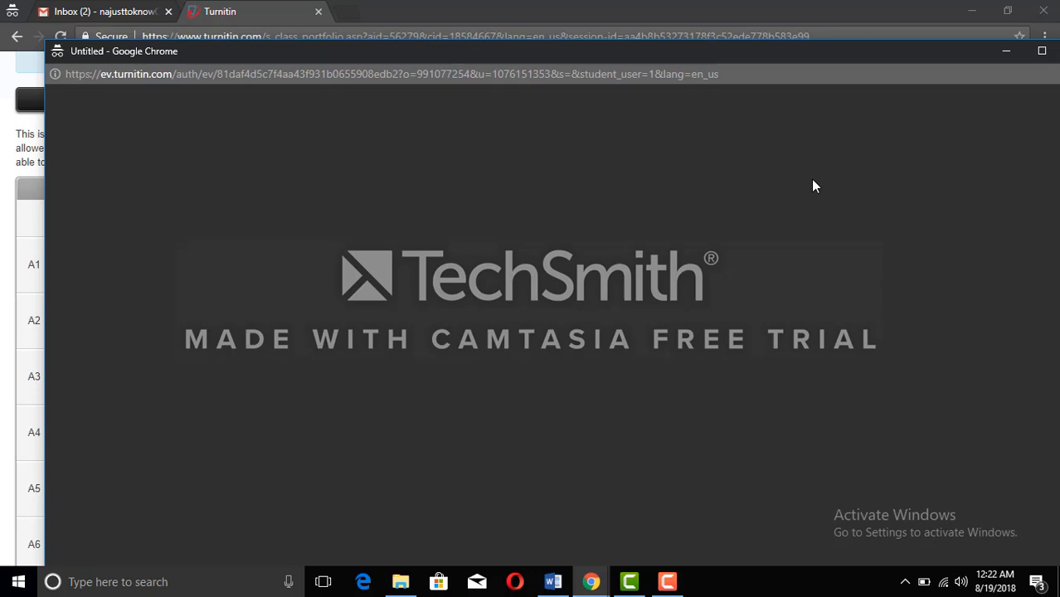
click(1040, 51)
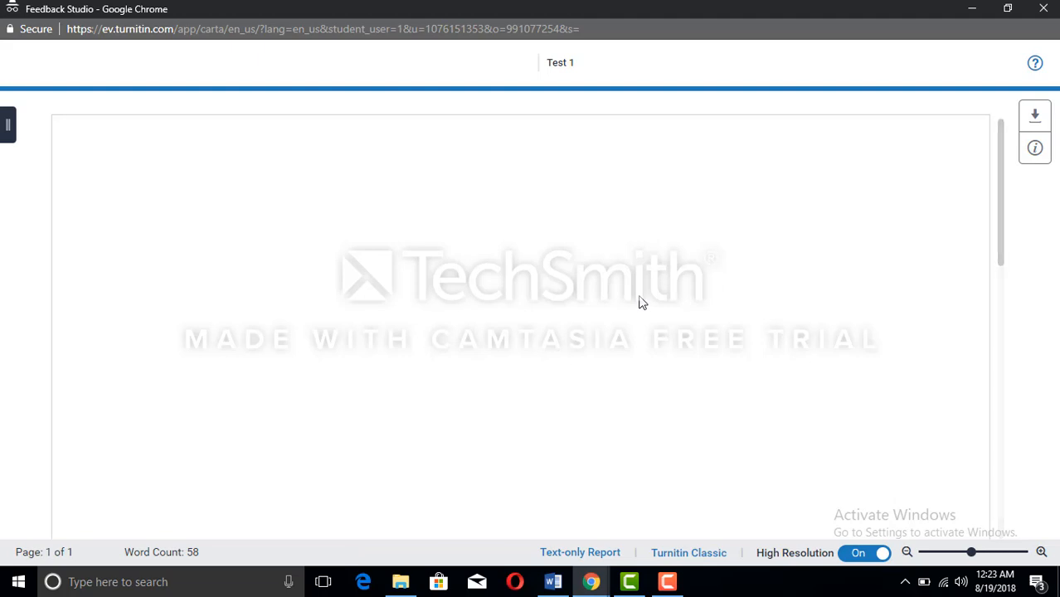
mouse_move(1001, 191)
mouse_down()
mouse_move(1000, 467)
mouse_move(997, 156)
mouse_up()
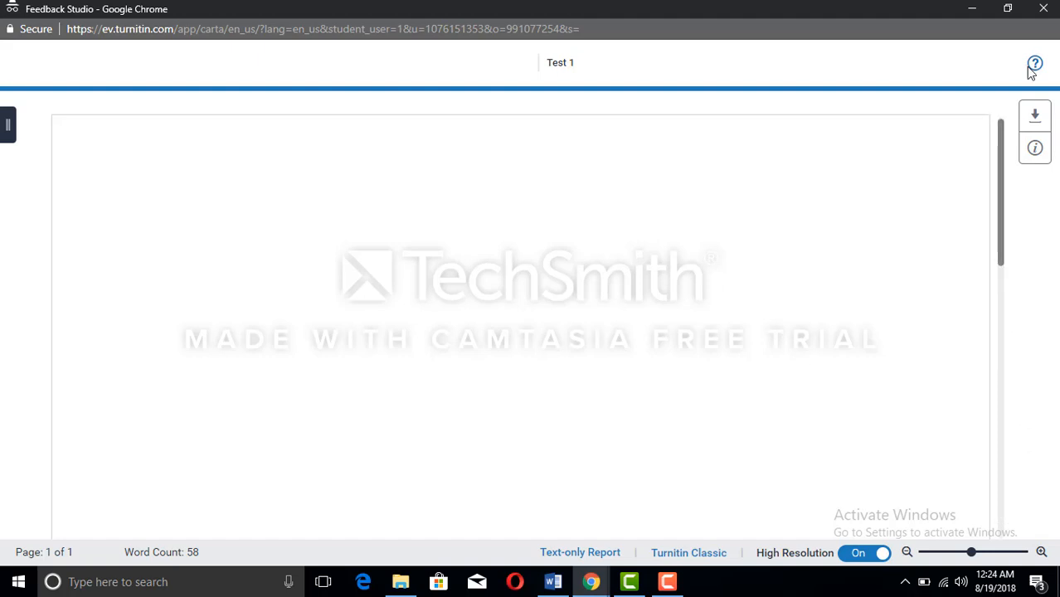
- Re-maximize the Feedback Studio window and request a Current View download of Test 1
click(1006, 9)
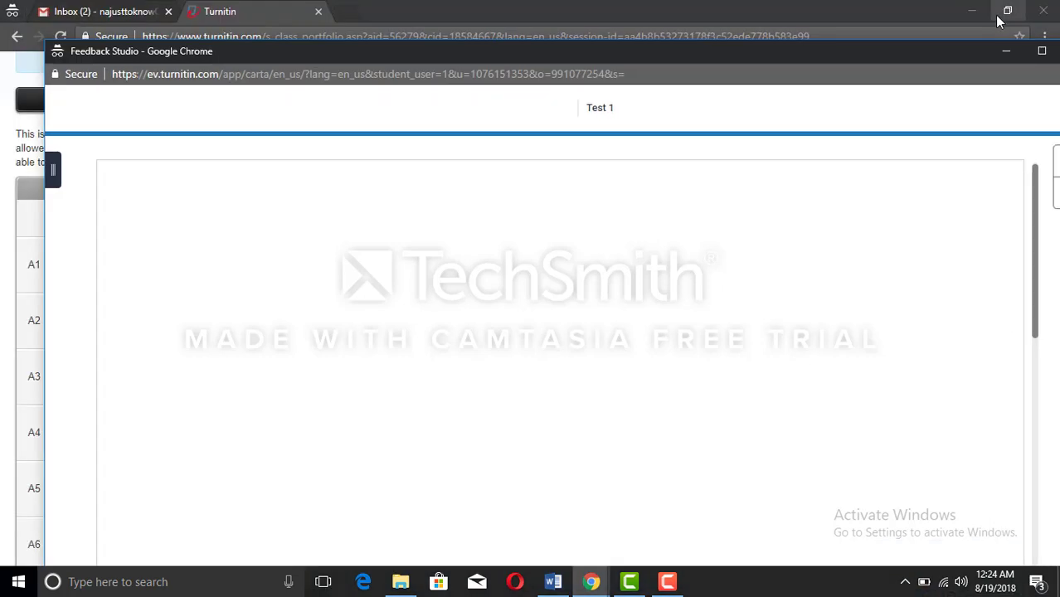
click(1041, 51)
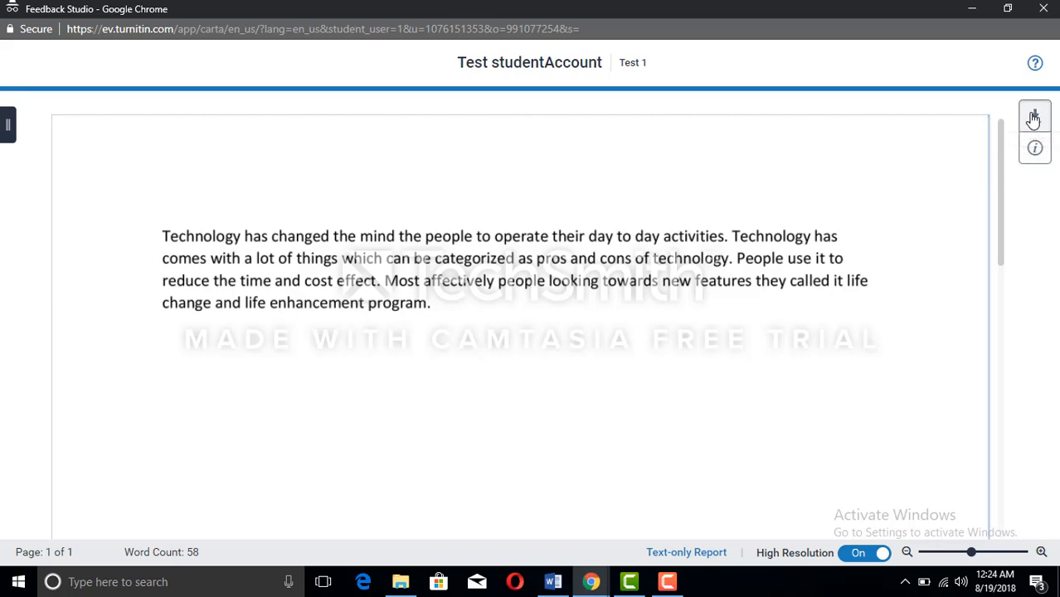
click(1033, 118)
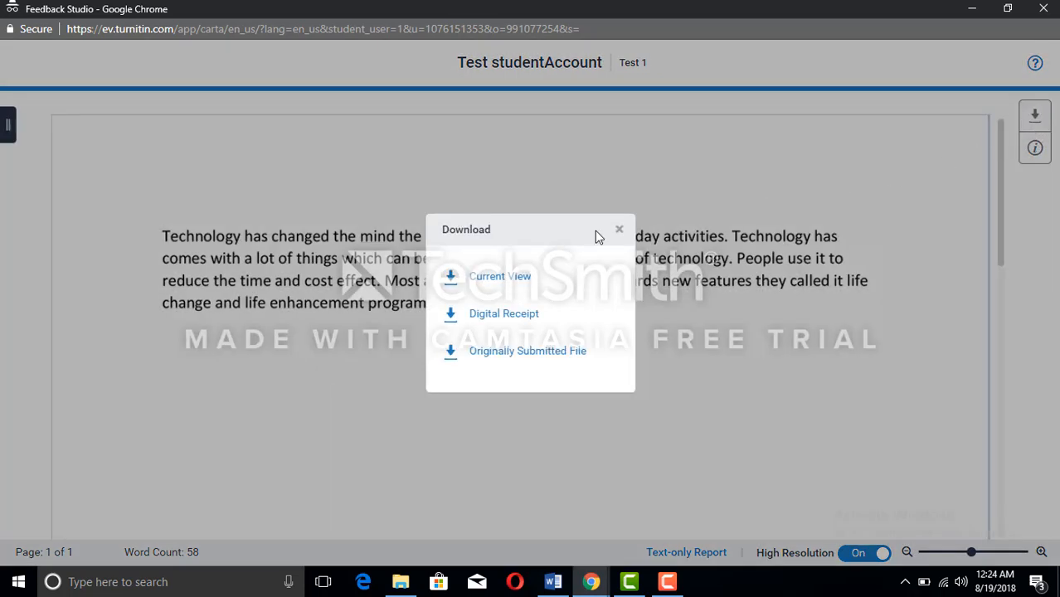
click(497, 278)
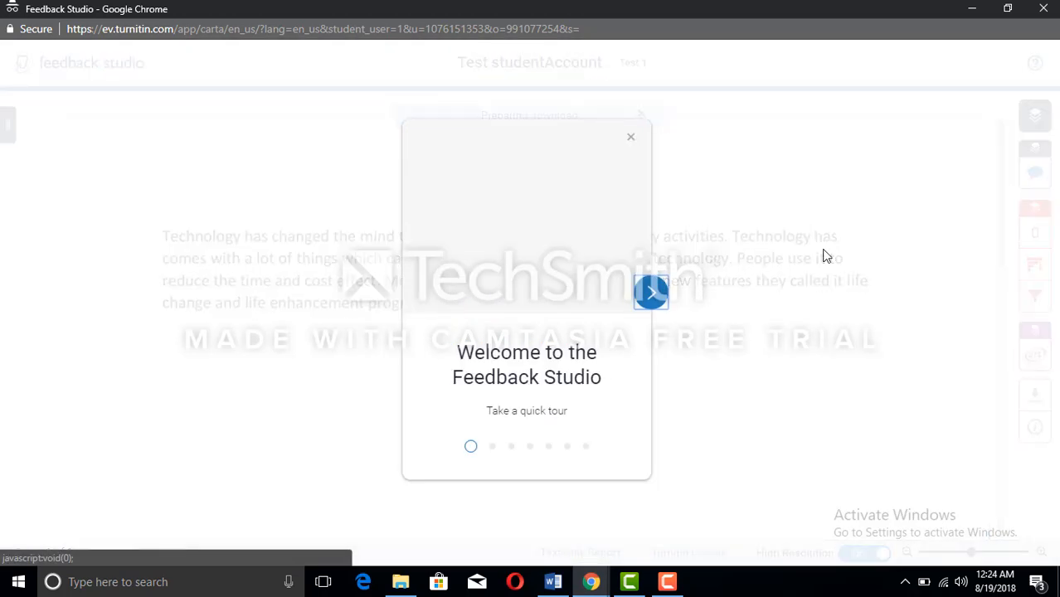
- Advance through every welcome tour step and dismiss the 'You're good to go!' dialog
click(650, 293)
click(652, 292)
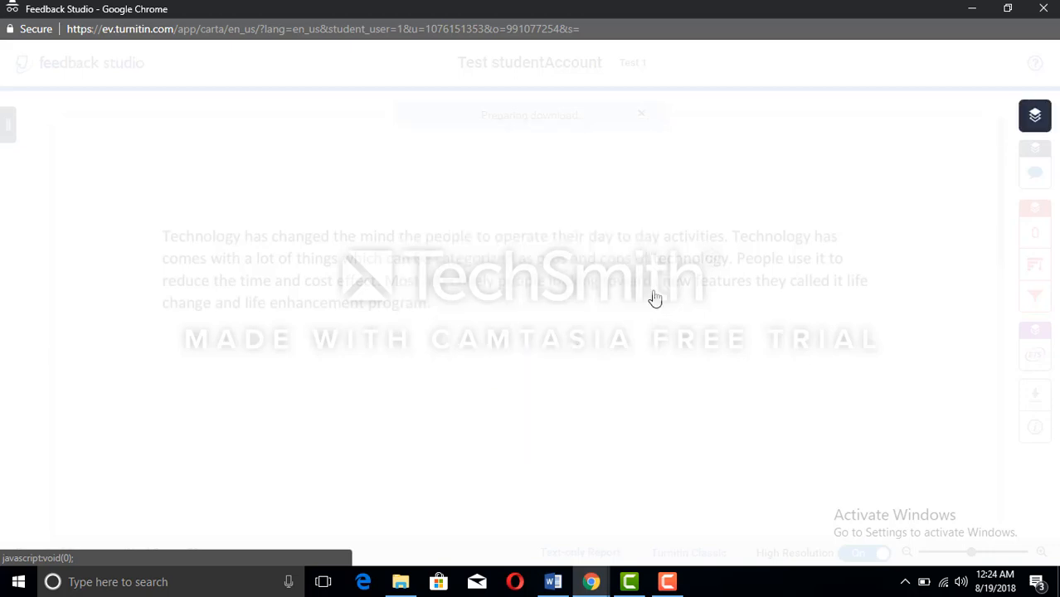
click(1005, 168)
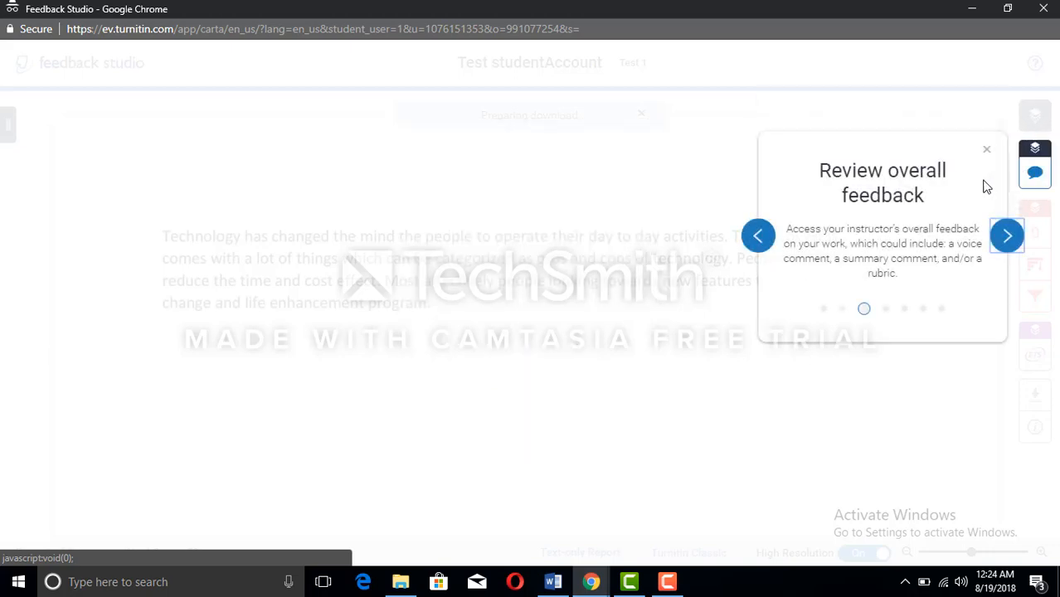
click(1007, 236)
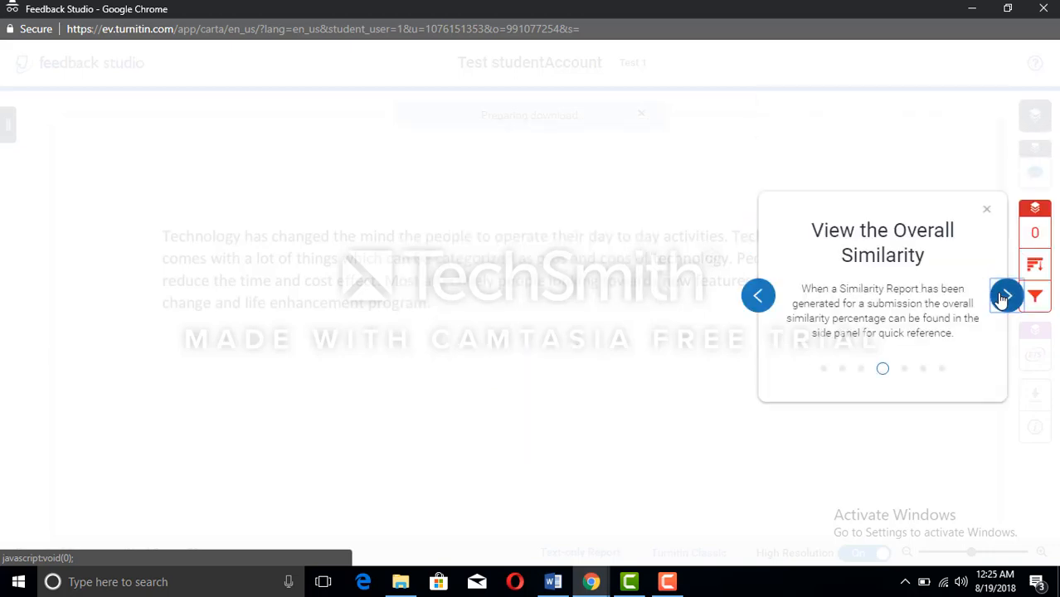
click(1005, 296)
click(652, 297)
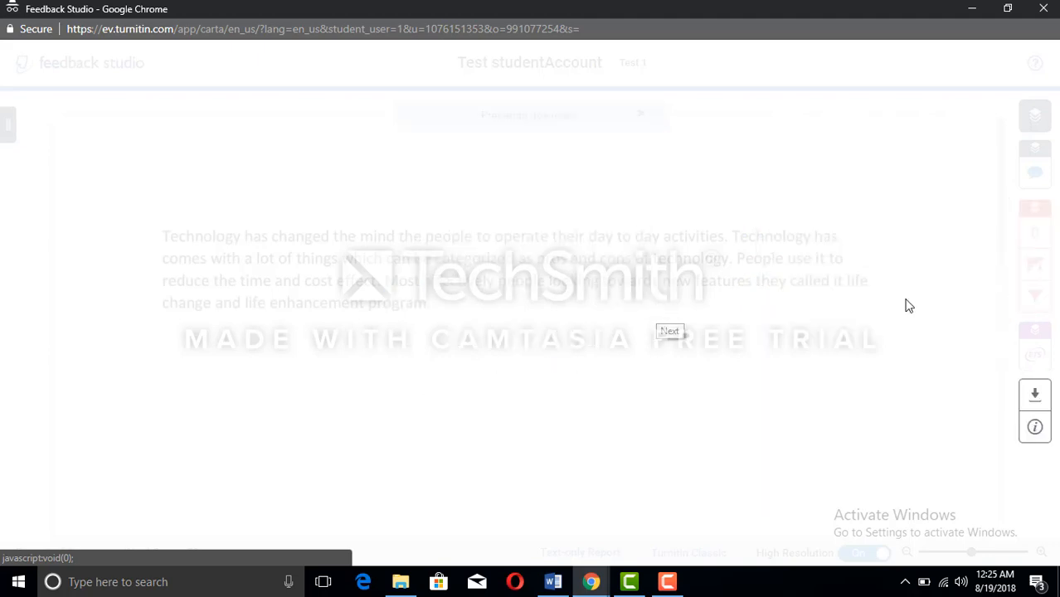
click(1006, 462)
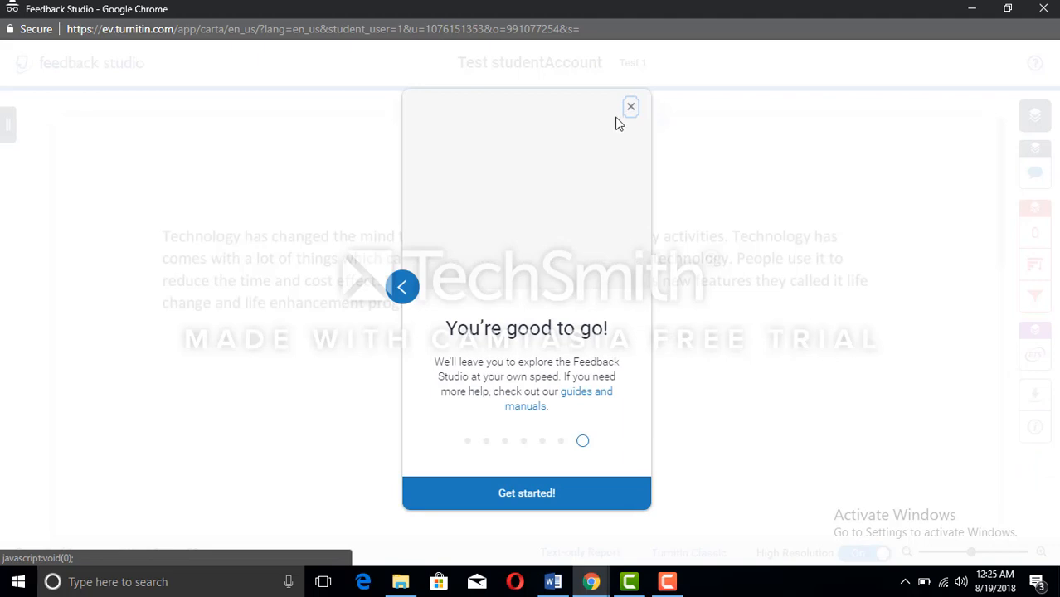
click(630, 106)
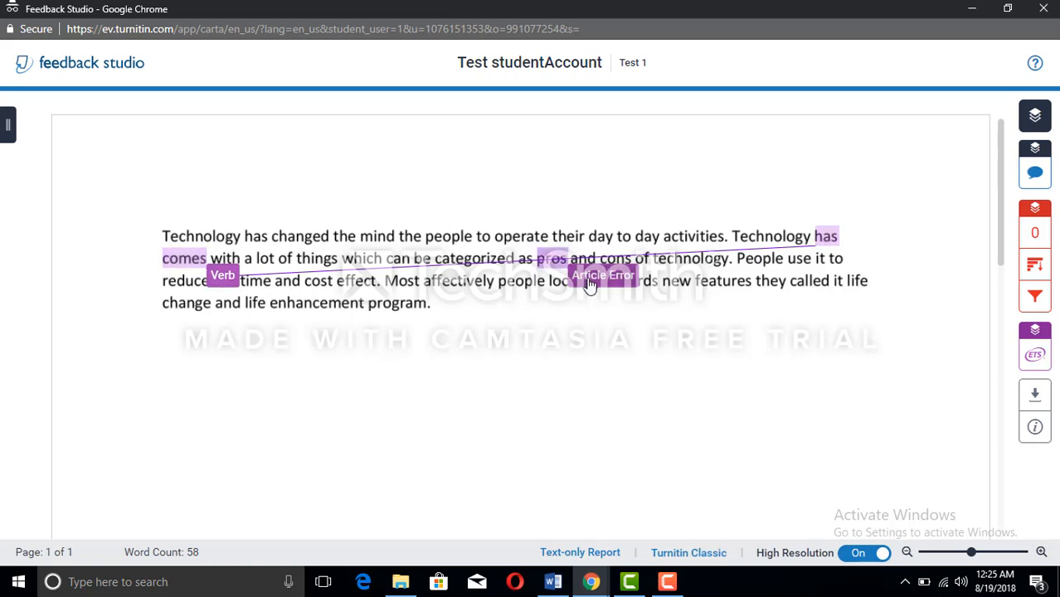
- Read the ETS explanations for the Verb and Article Error flags, then close both popups
click(226, 276)
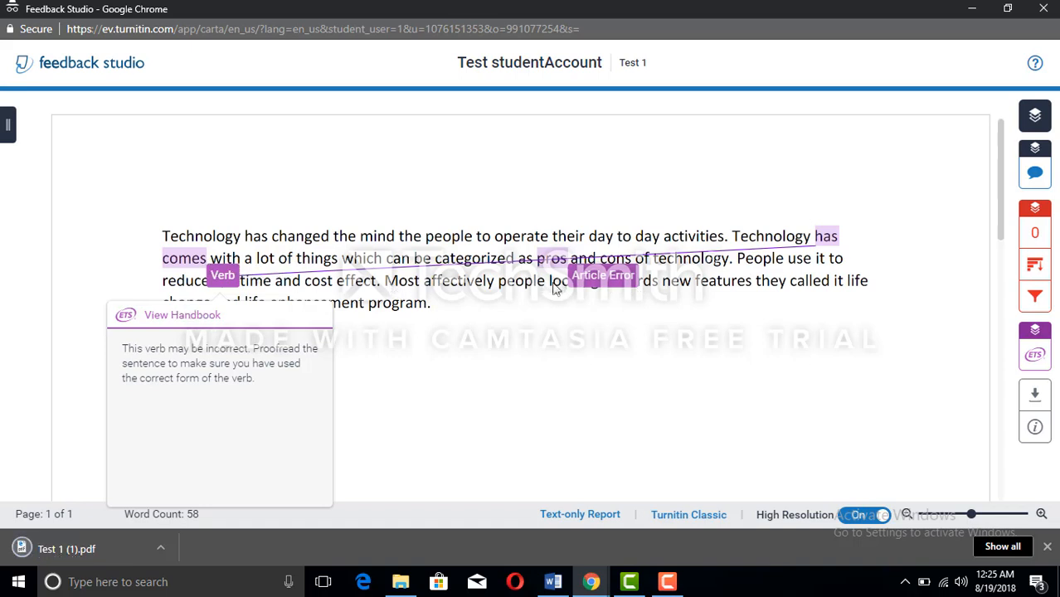
click(597, 275)
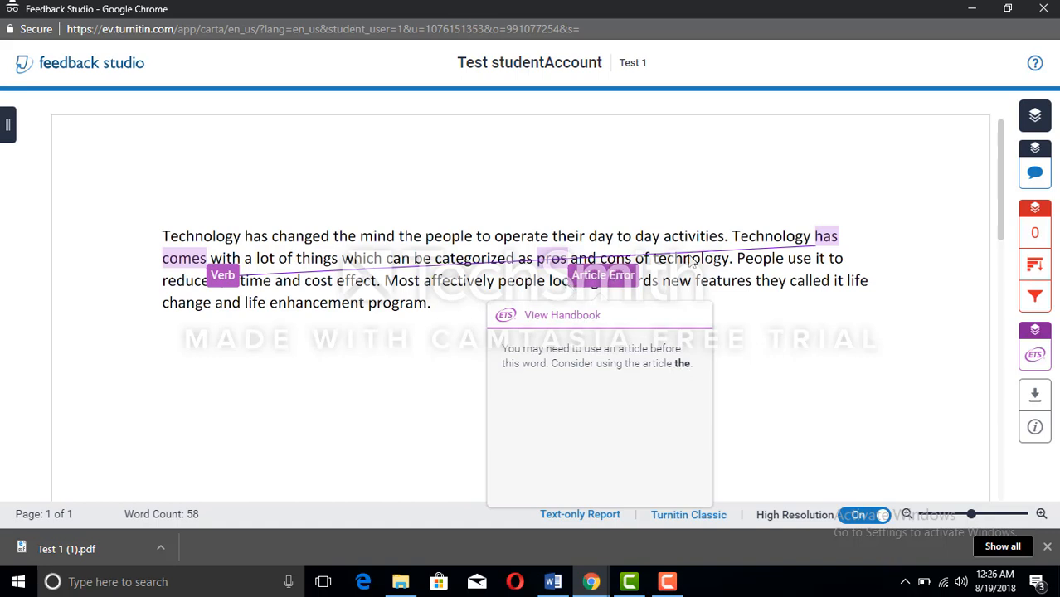
click(799, 267)
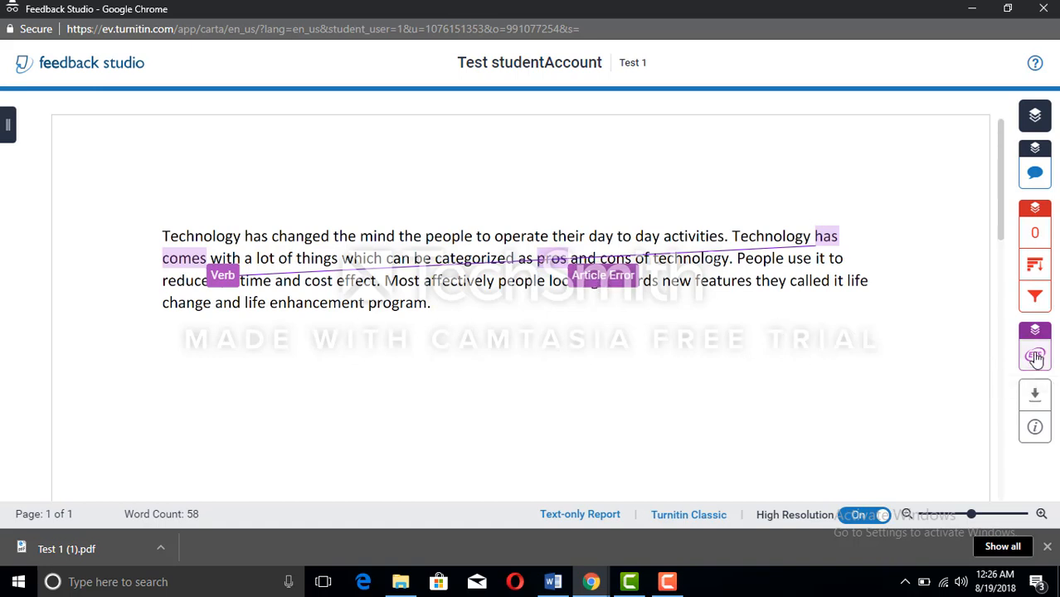
- In e-rater Results, uncheck Grammar and Mechanics so the 'has comes' Verb flag disappears
click(1034, 358)
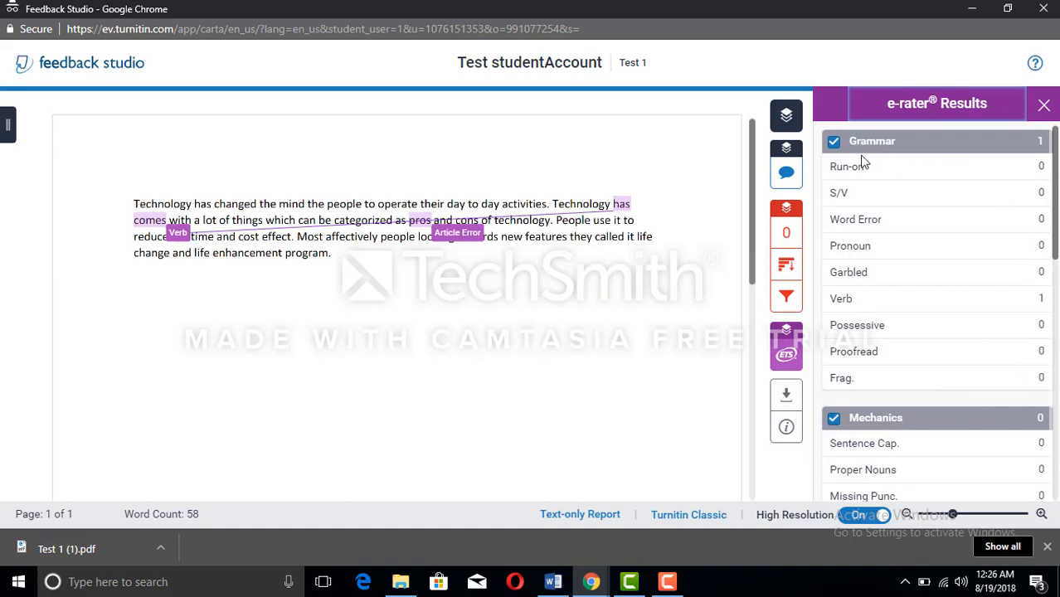
click(833, 141)
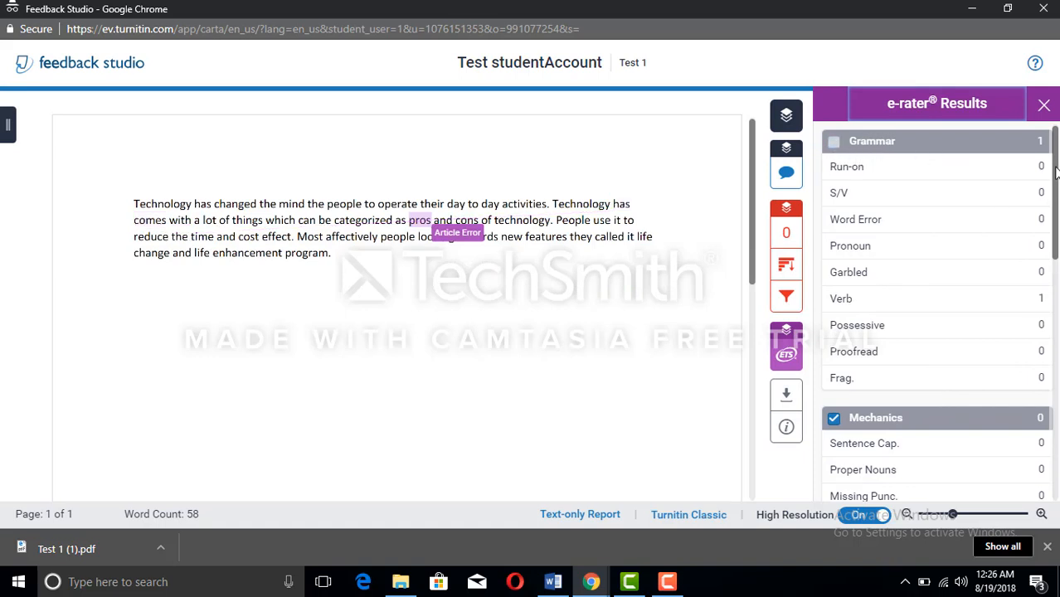
scroll(937, 290, down, 2)
click(833, 252)
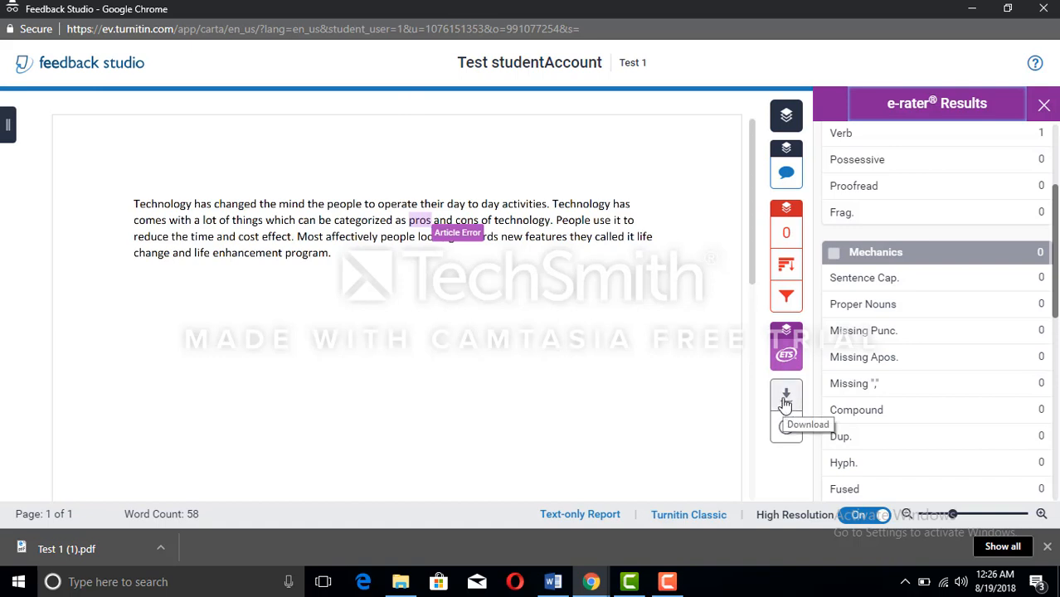
- Download the Current View report and show the downloaded Test 1 (1).pdf in its folder
click(785, 398)
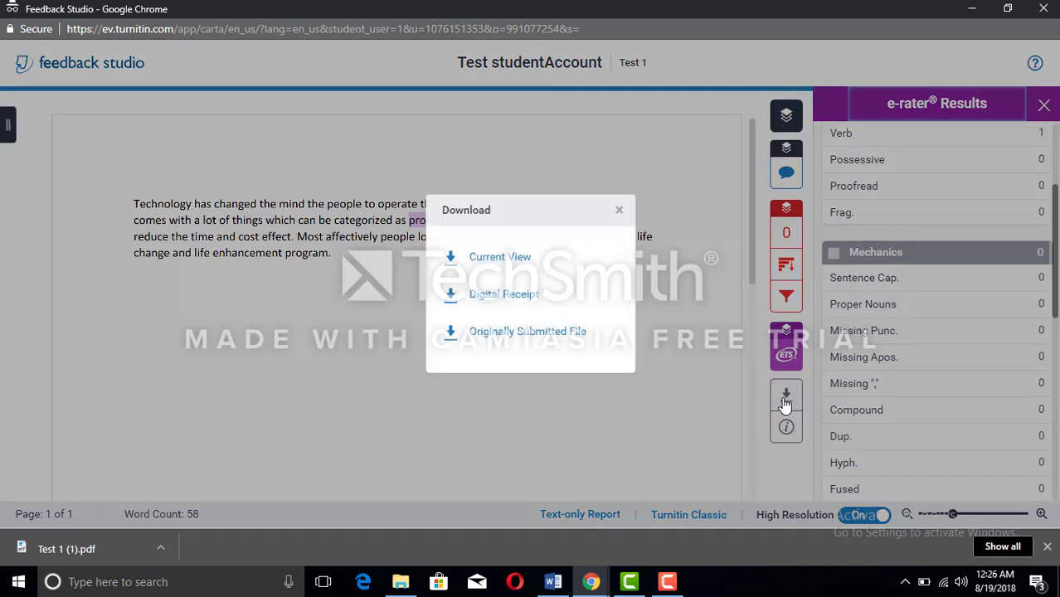
click(481, 258)
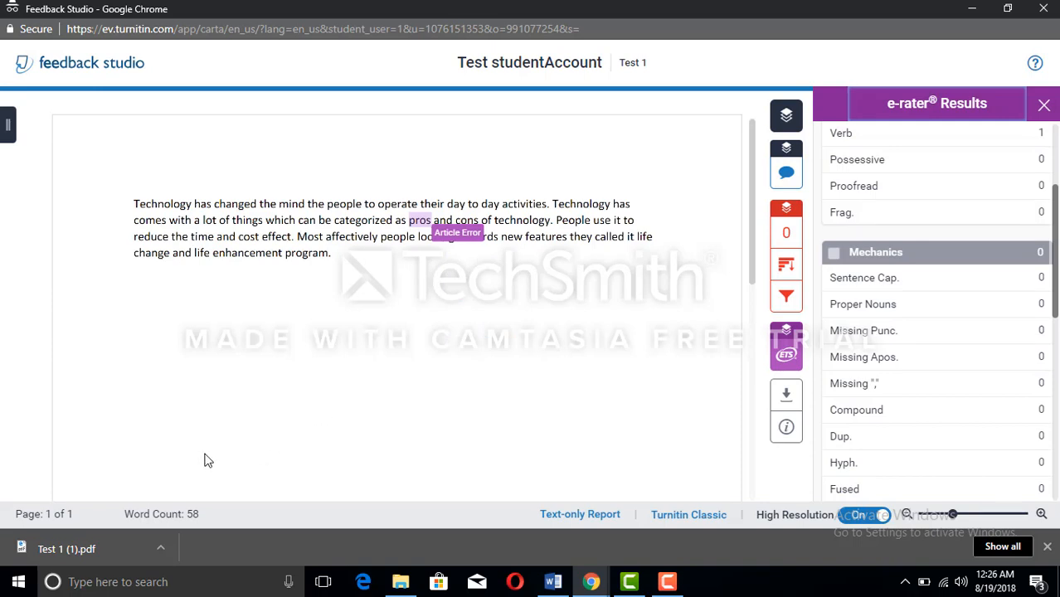
right_click(83, 554)
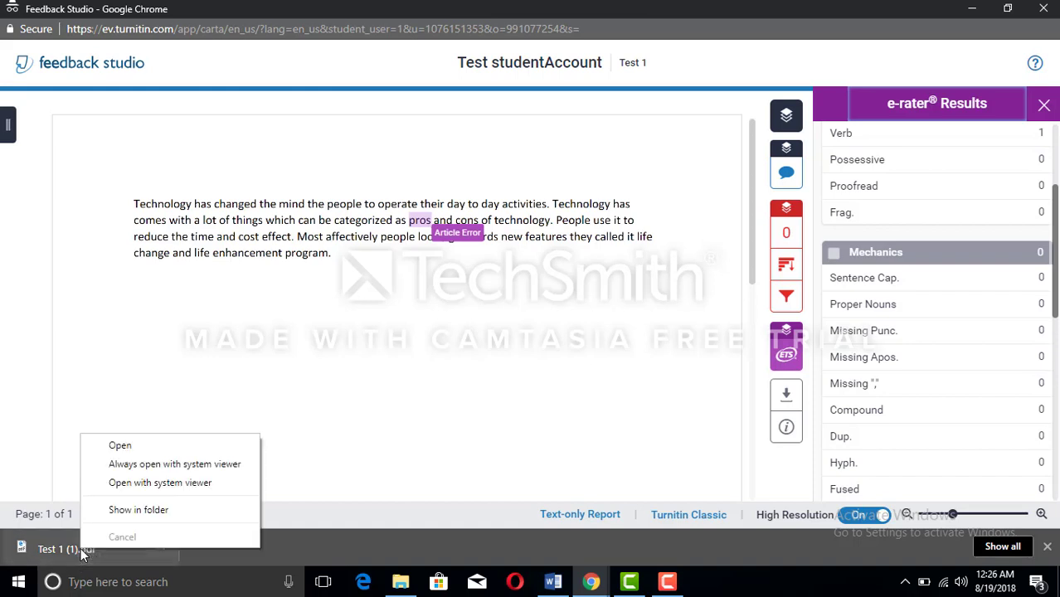
click(176, 507)
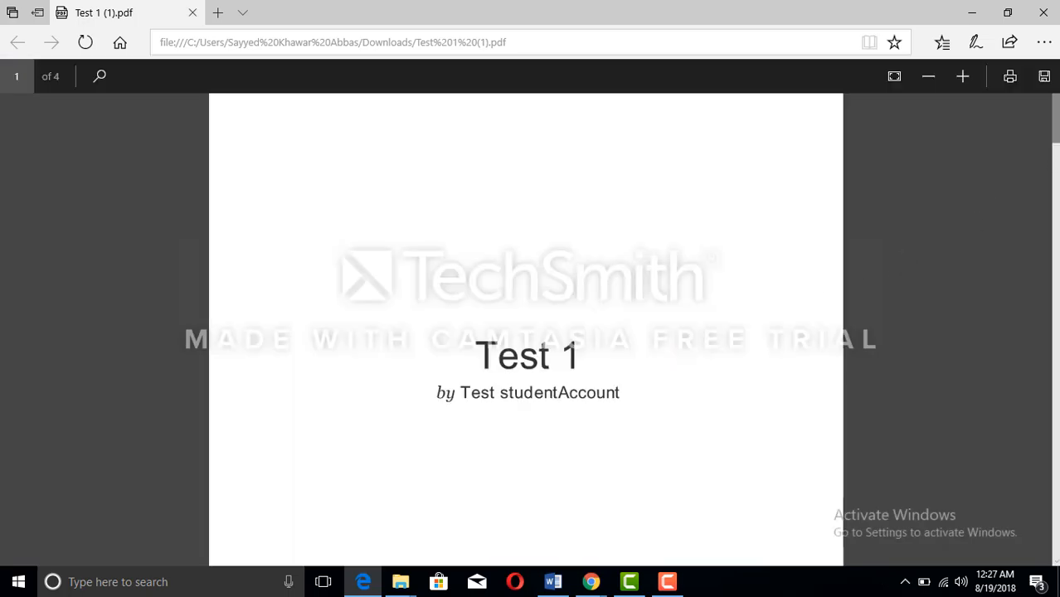
drag(1054, 116, 1054, 154)
scroll(526, 331, down, 5)
scroll(525, 332, down, 2)
scroll(526, 331, down, 2)
scroll(525, 332, down, 3)
scroll(525, 332, down, 3)
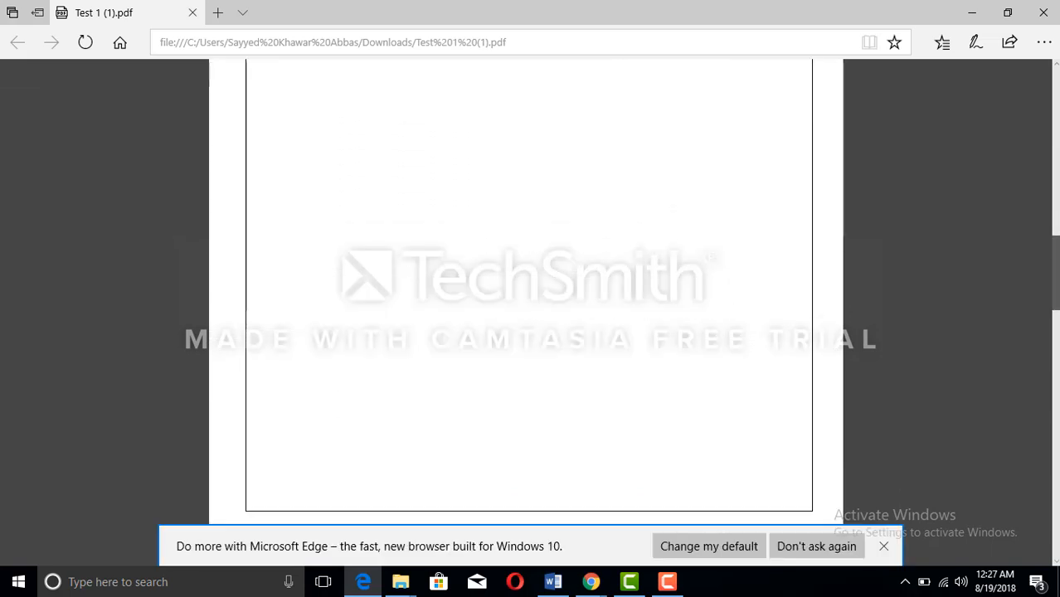
scroll(525, 331, down, 3)
scroll(525, 331, down, 3)
scroll(526, 332, down, 2)
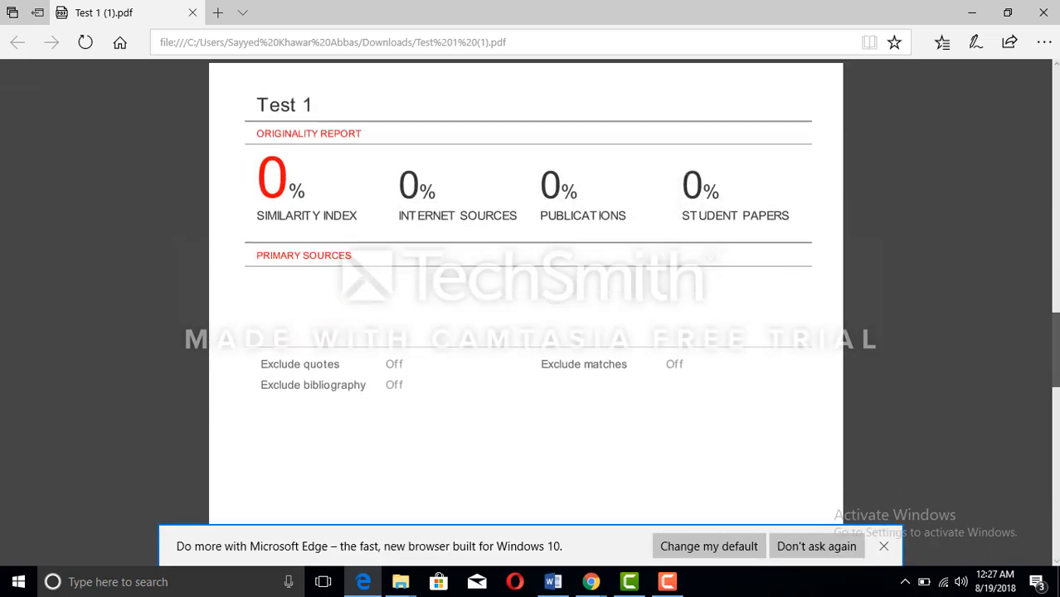
scroll(526, 332, down, 1)
- Dismiss Edge's default-browser notice while reading the downloaded report PDF
click(883, 545)
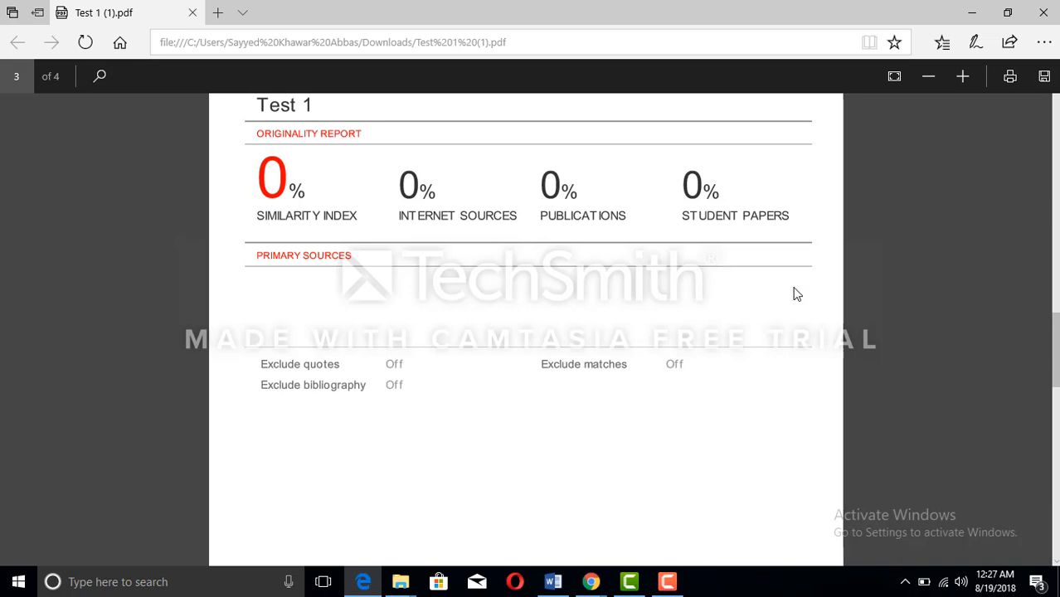
mouse_move(1055, 348)
mouse_down()
mouse_move(1056, 427)
mouse_move(1054, 95)
mouse_up()
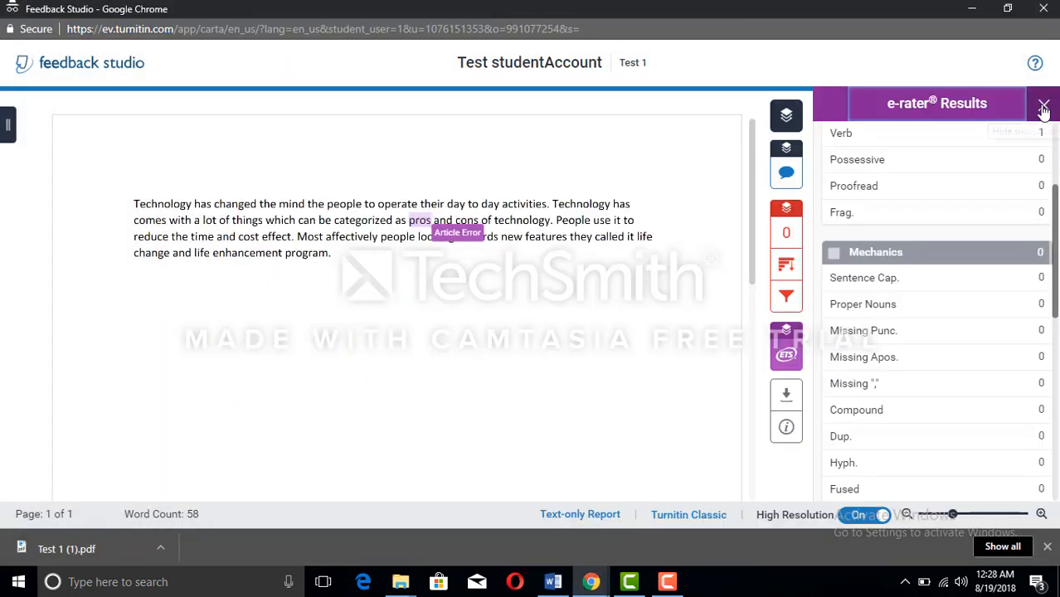
- Close the Feedback Studio window and the Downloads folder to return to the class homepage
click(1043, 8)
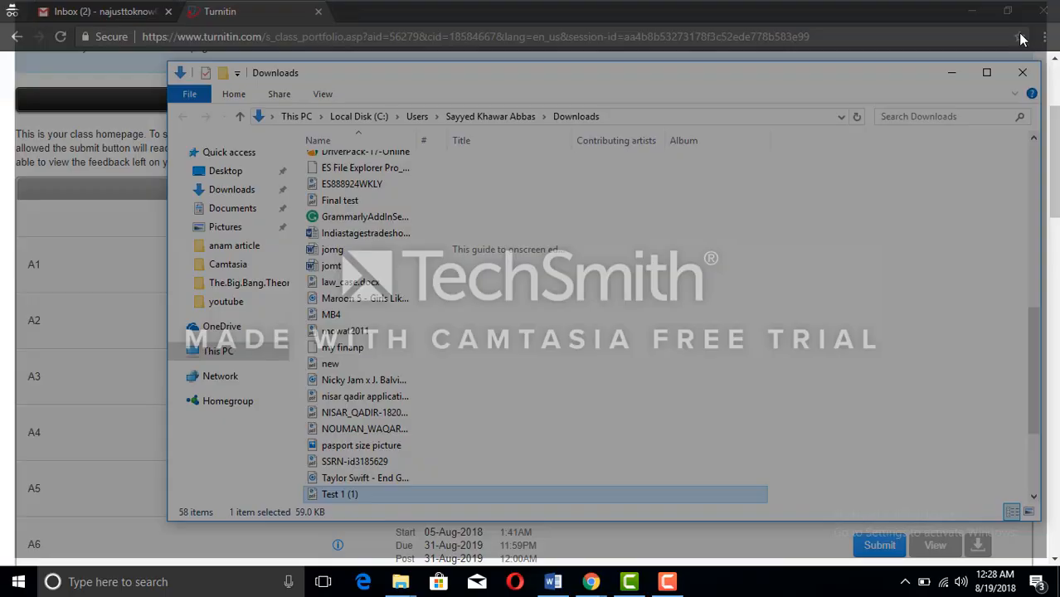
click(951, 72)
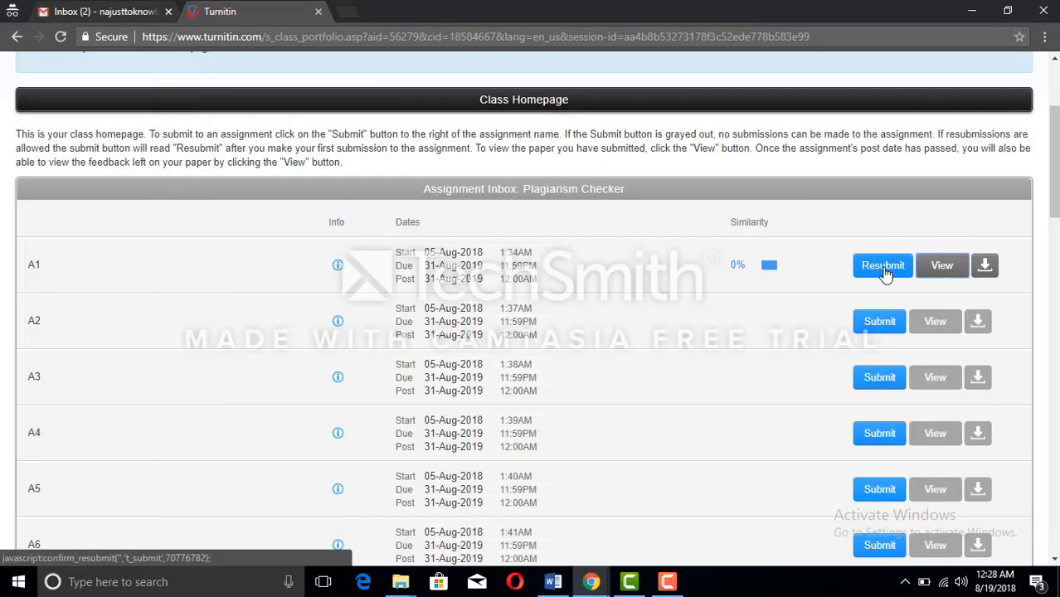
mouse_move(883, 265)
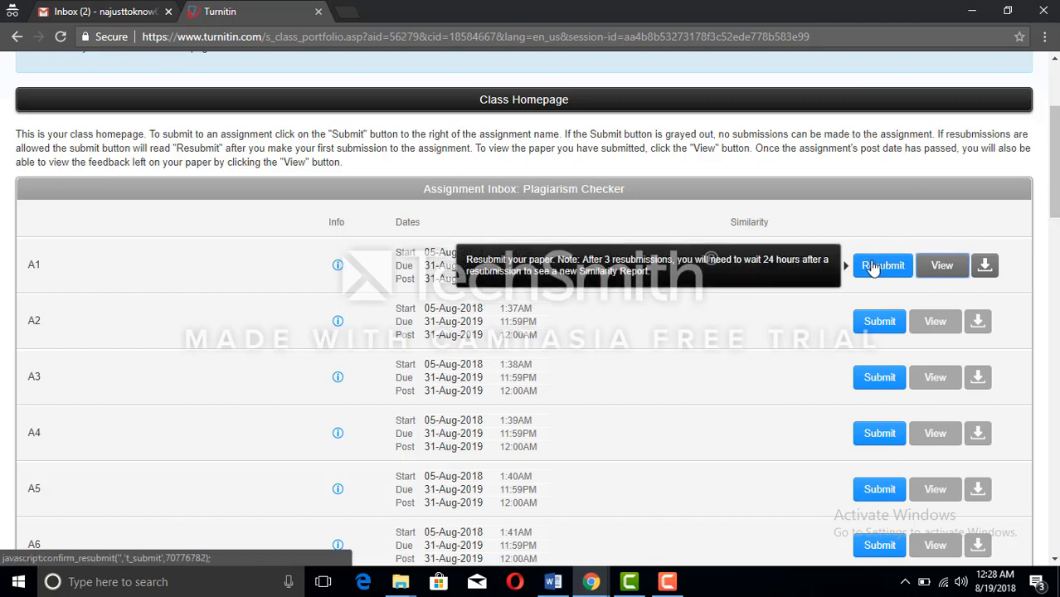
mouse_move(1053, 166)
mouse_down()
mouse_move(1053, 403)
mouse_move(1053, 166)
mouse_up()
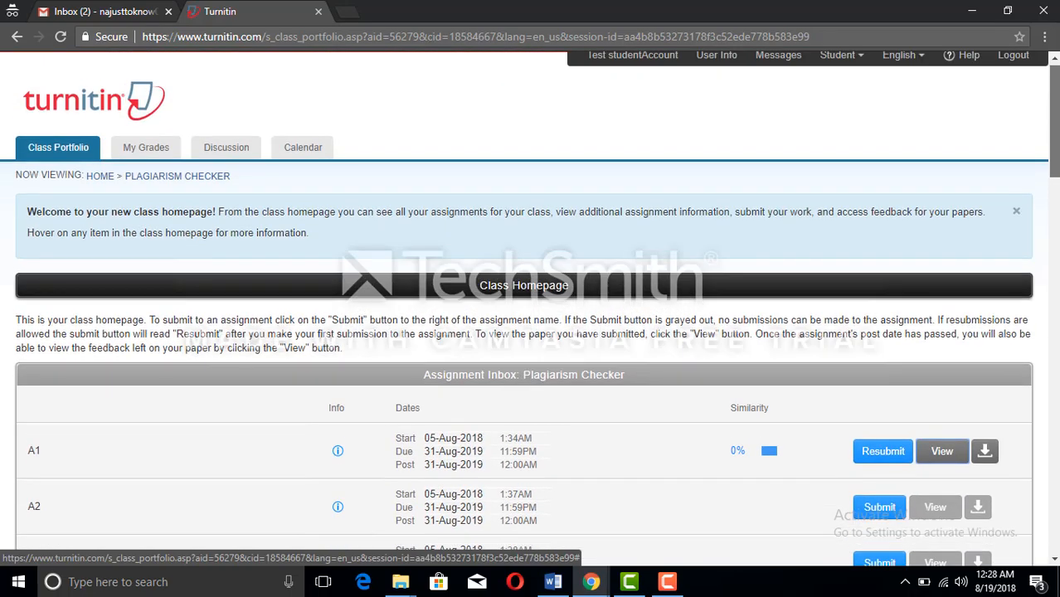